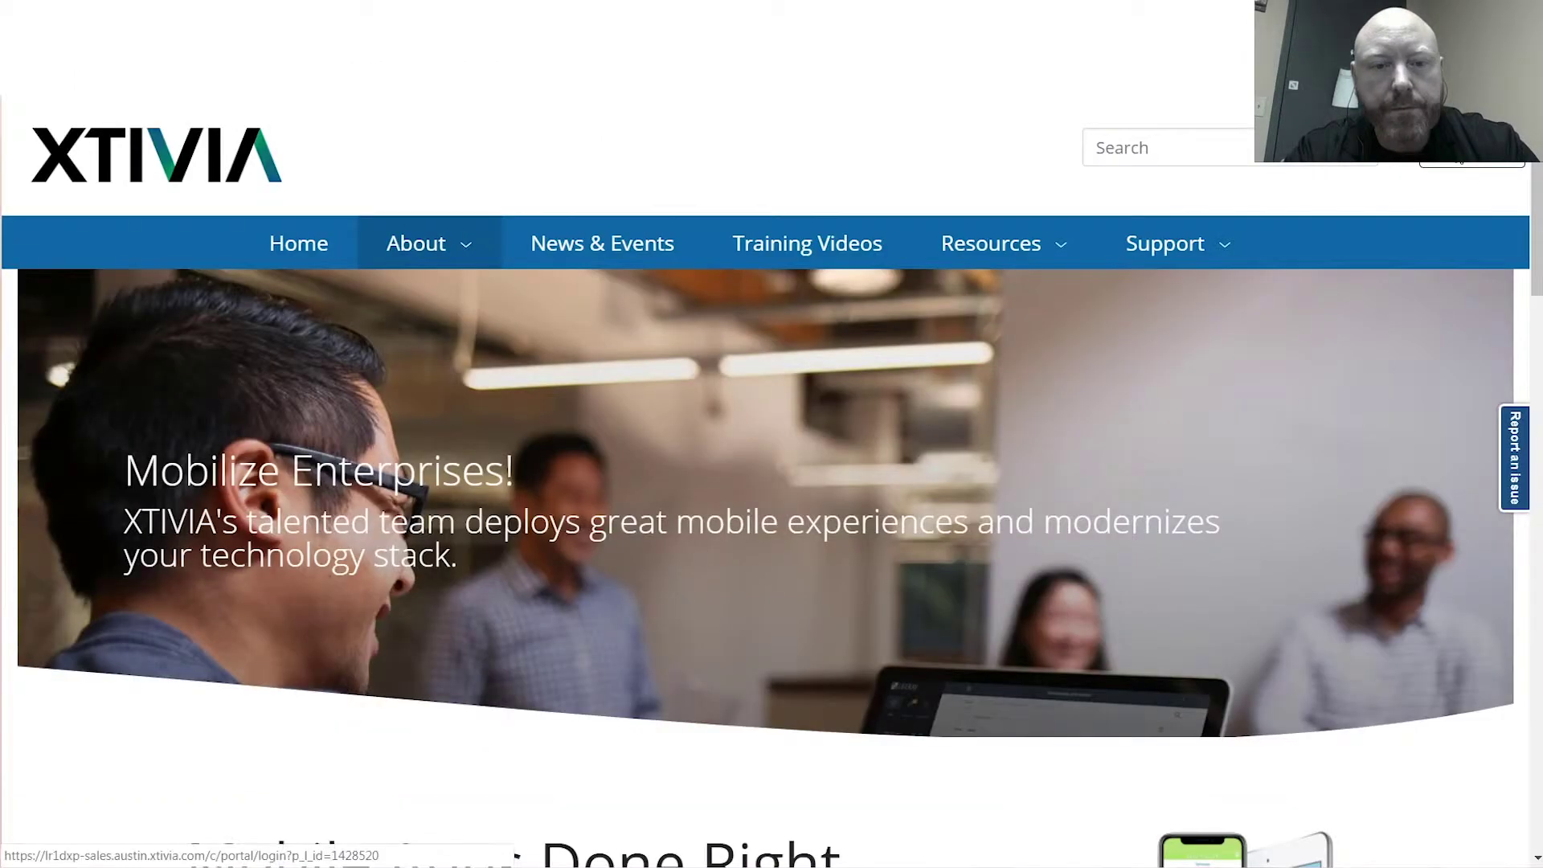
Sign in to the site with the saved login from the browser's autofill suggestions.
left_click(1460, 160)
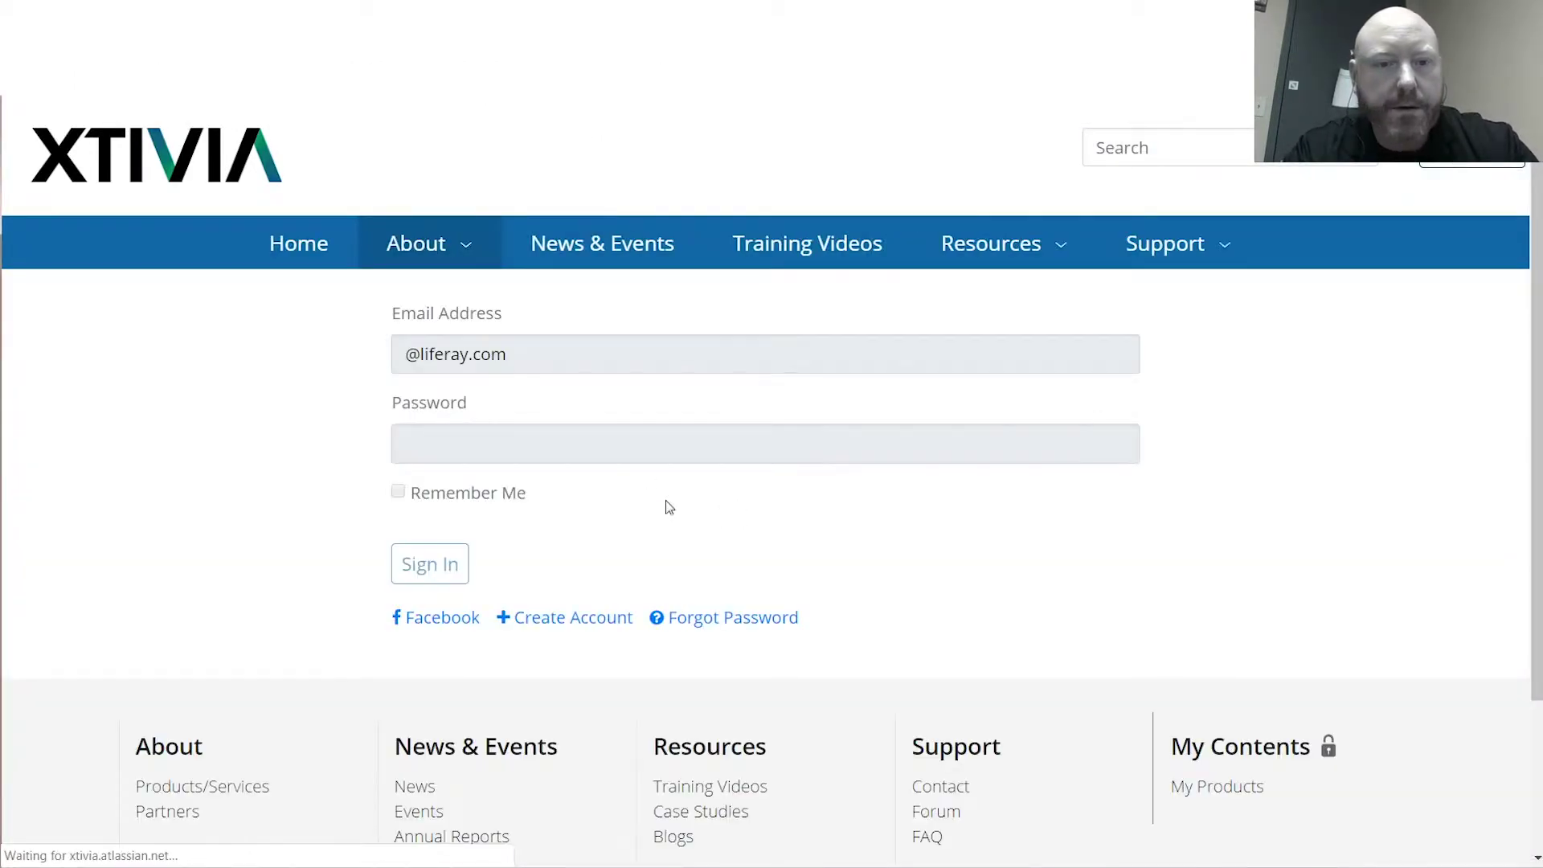
left_click_drag(590, 361, 368, 352)
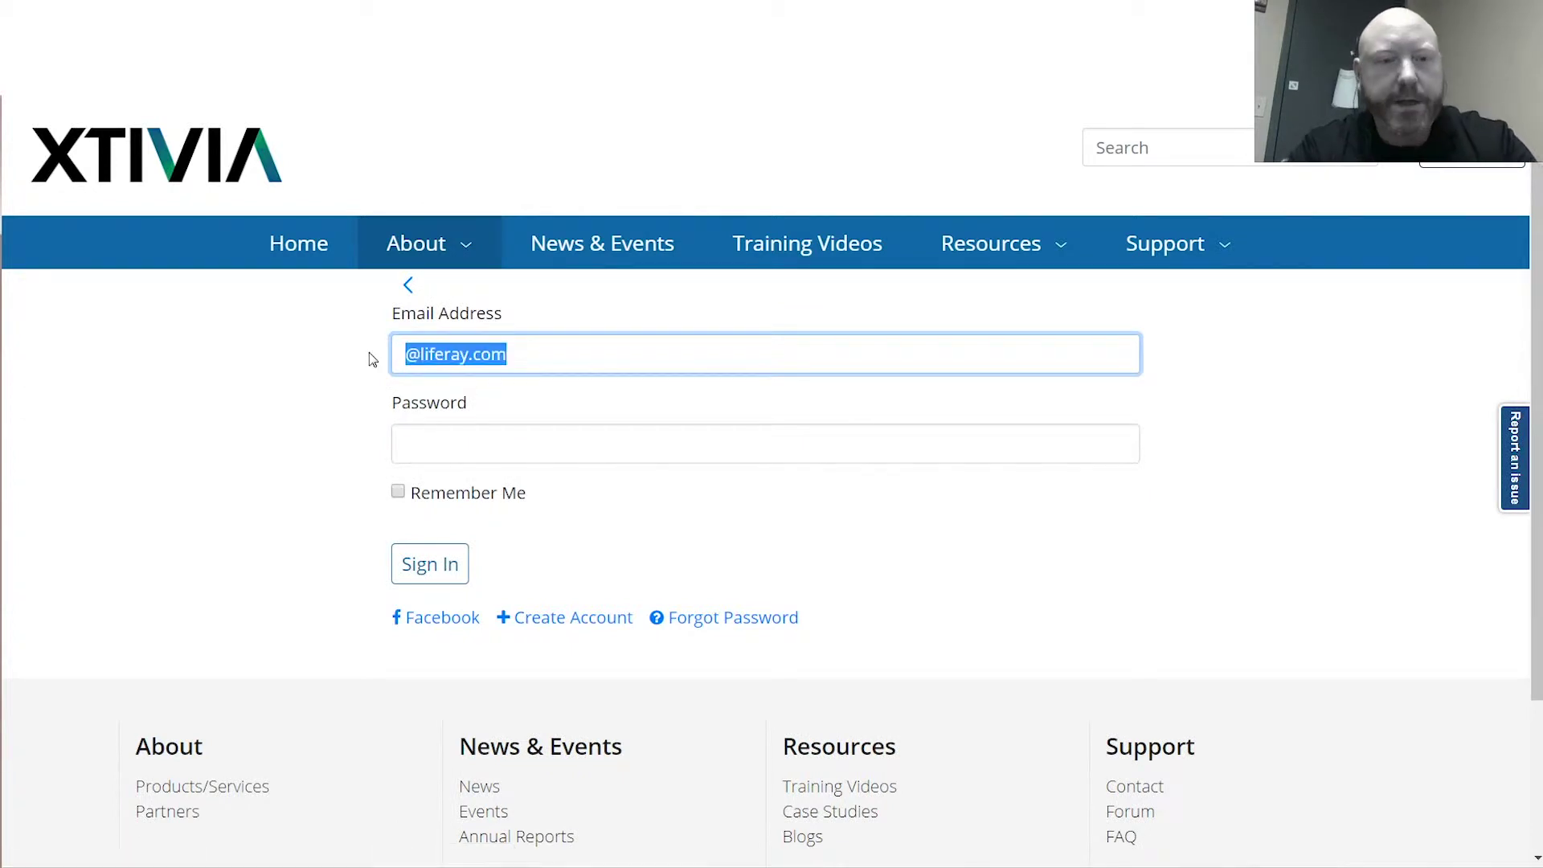
type("d")
key("Down")
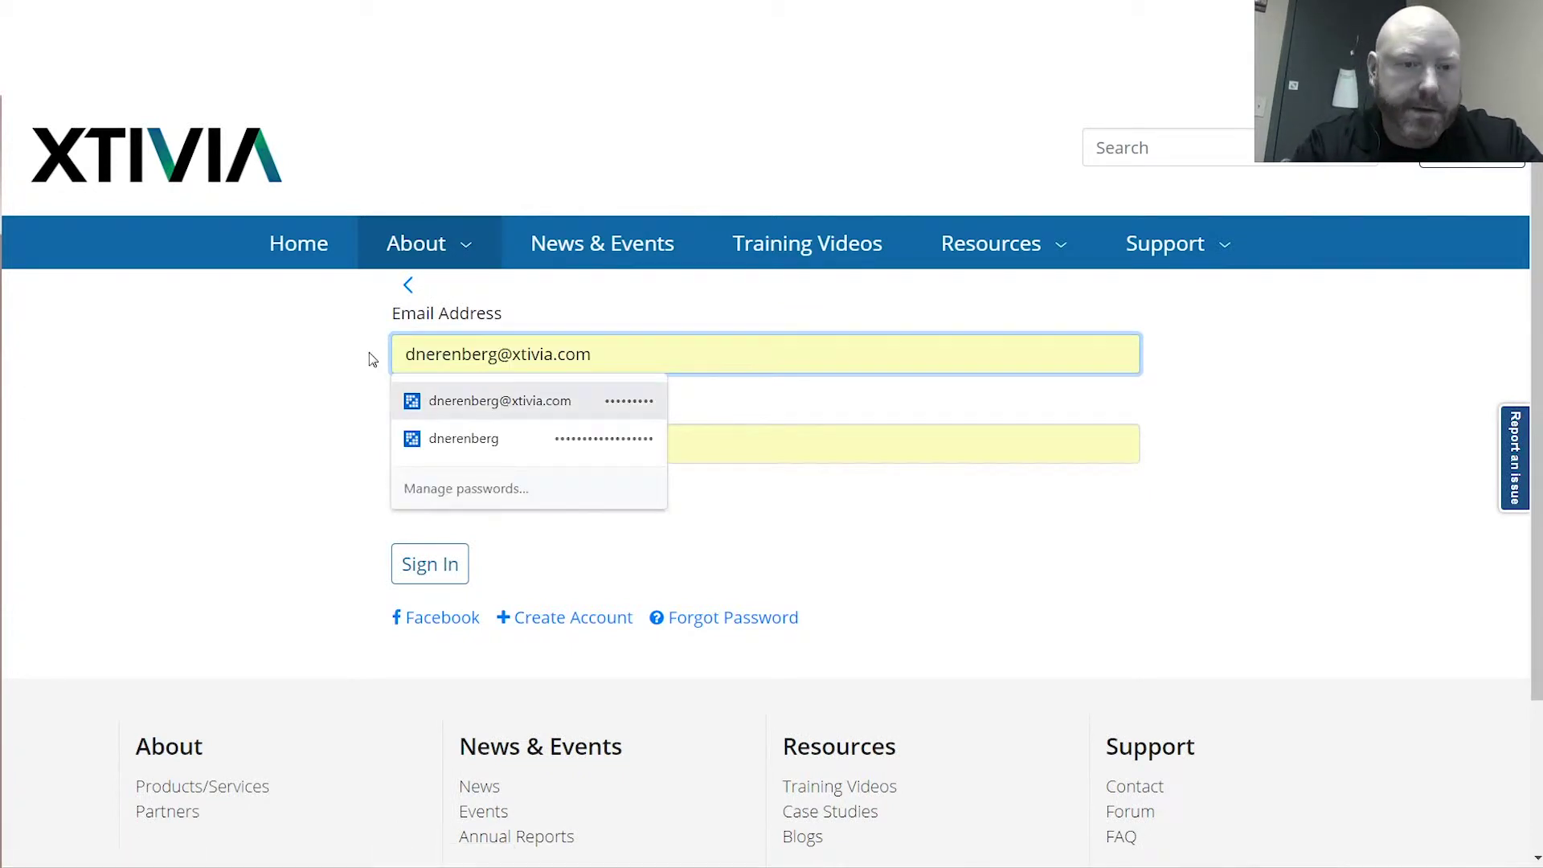
key("Return")
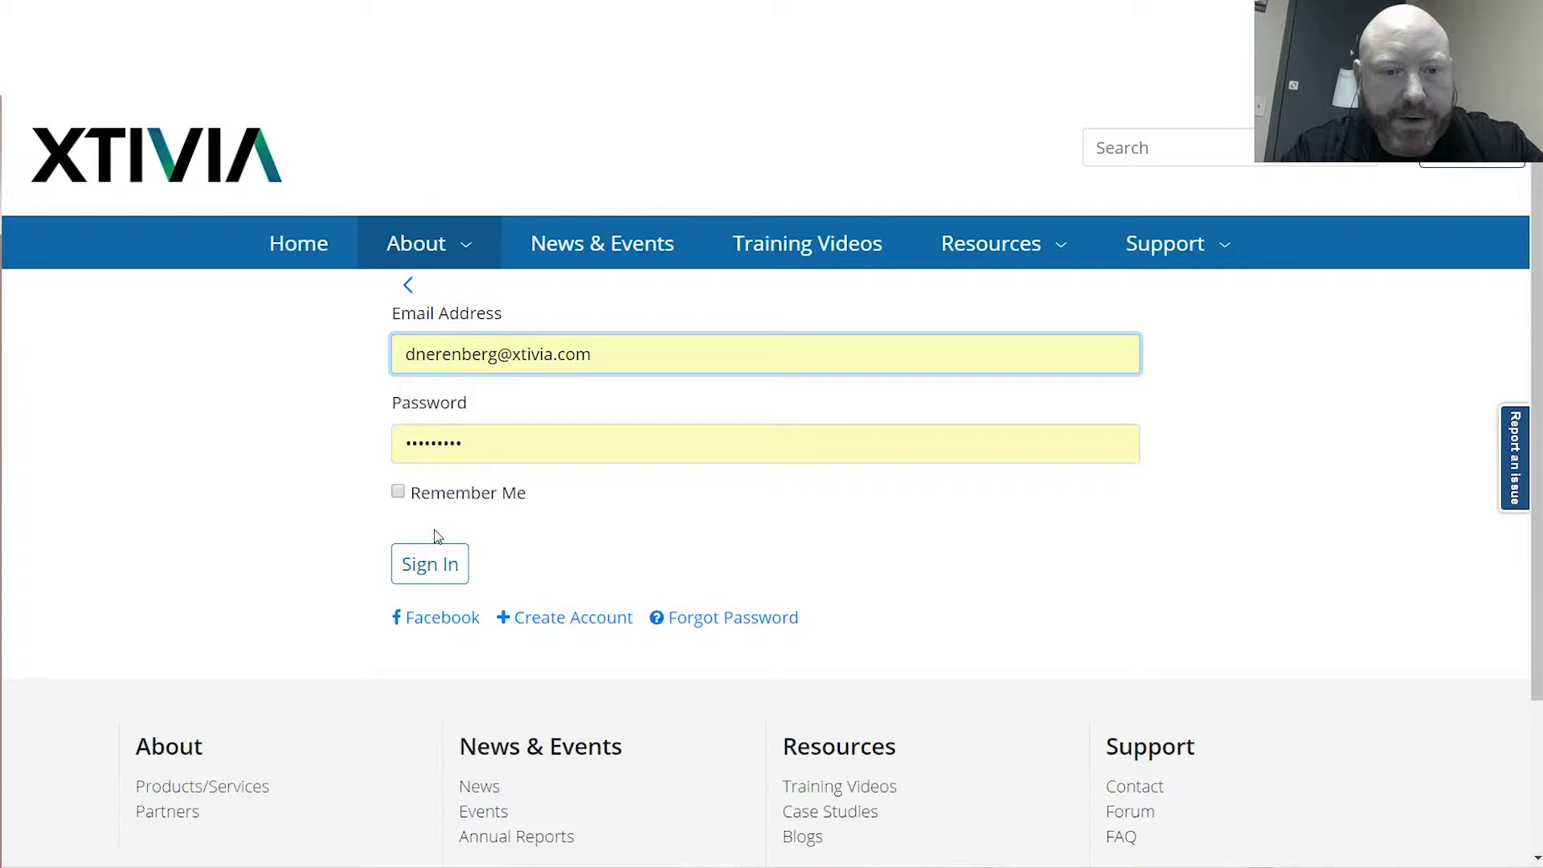
left_click(417, 570)
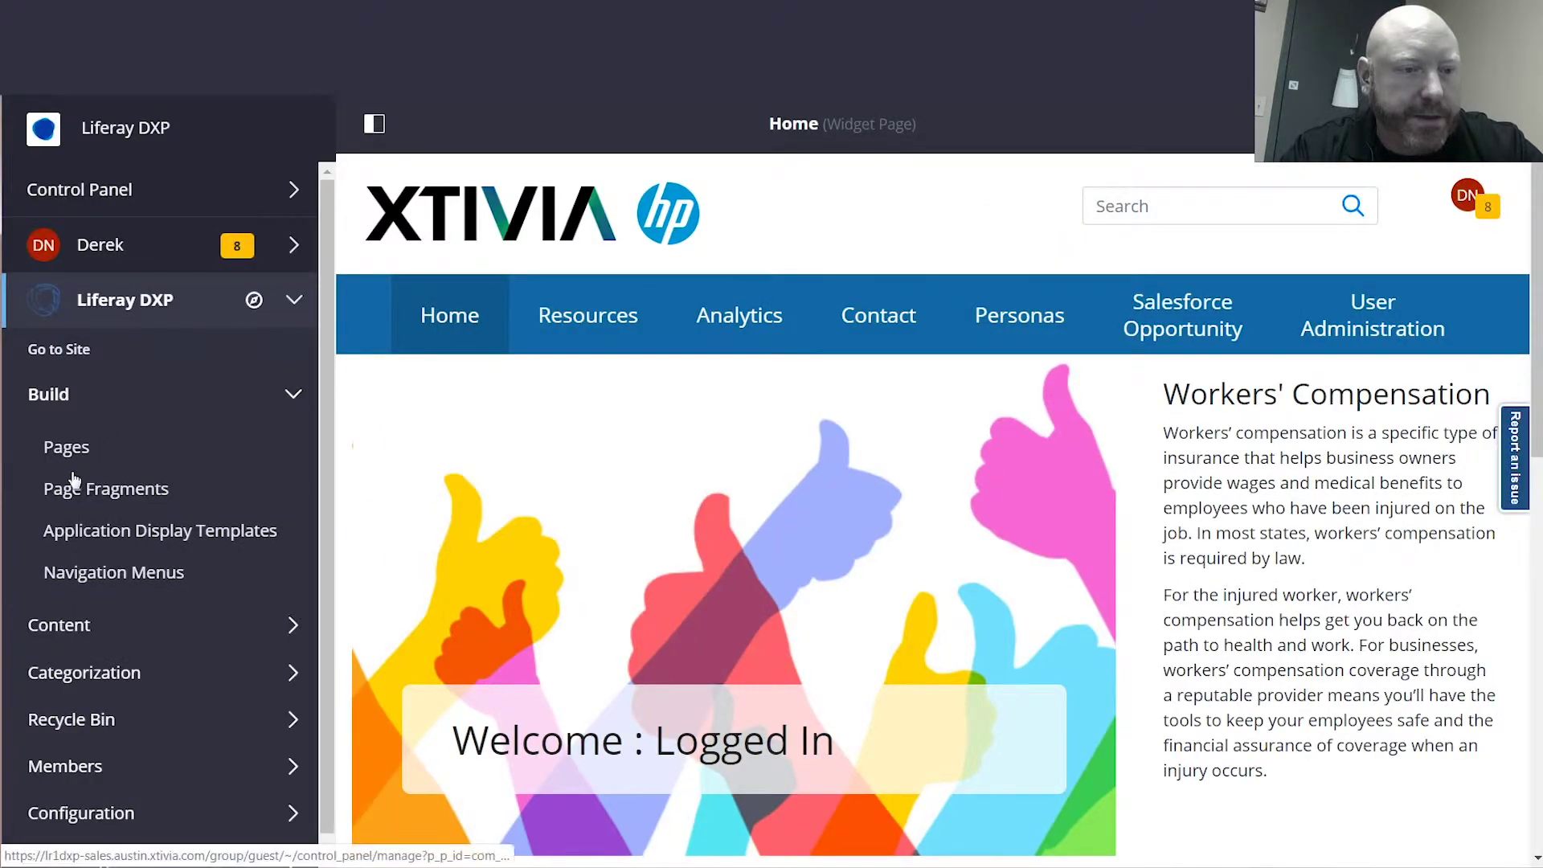
Browse Pages to Public Pages › About › Product & Services and show the Mobile Apps page's actions.
left_click(67, 453)
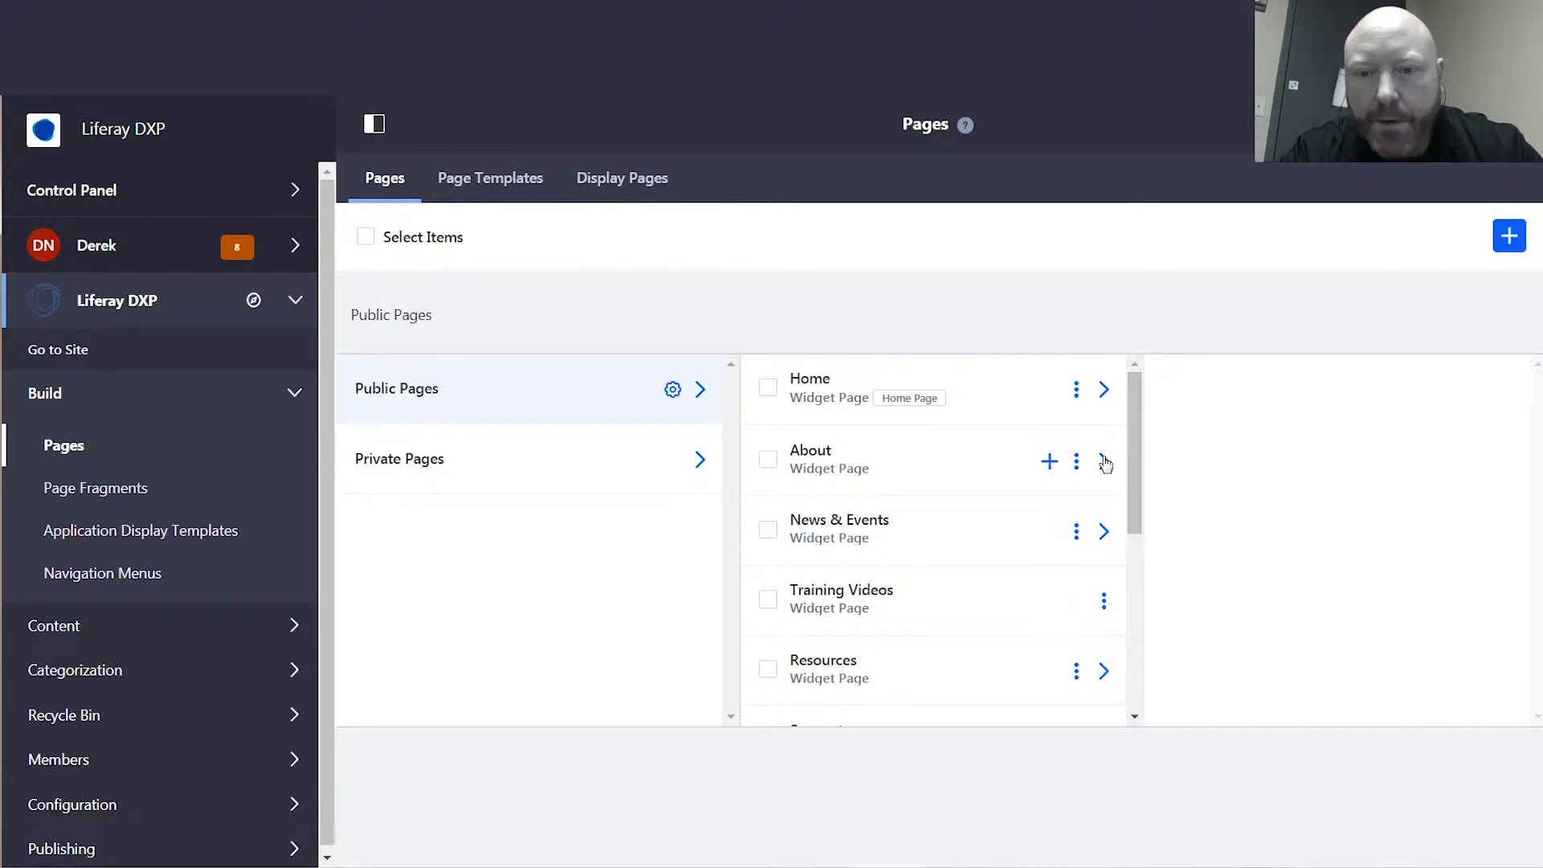
left_click(1105, 464)
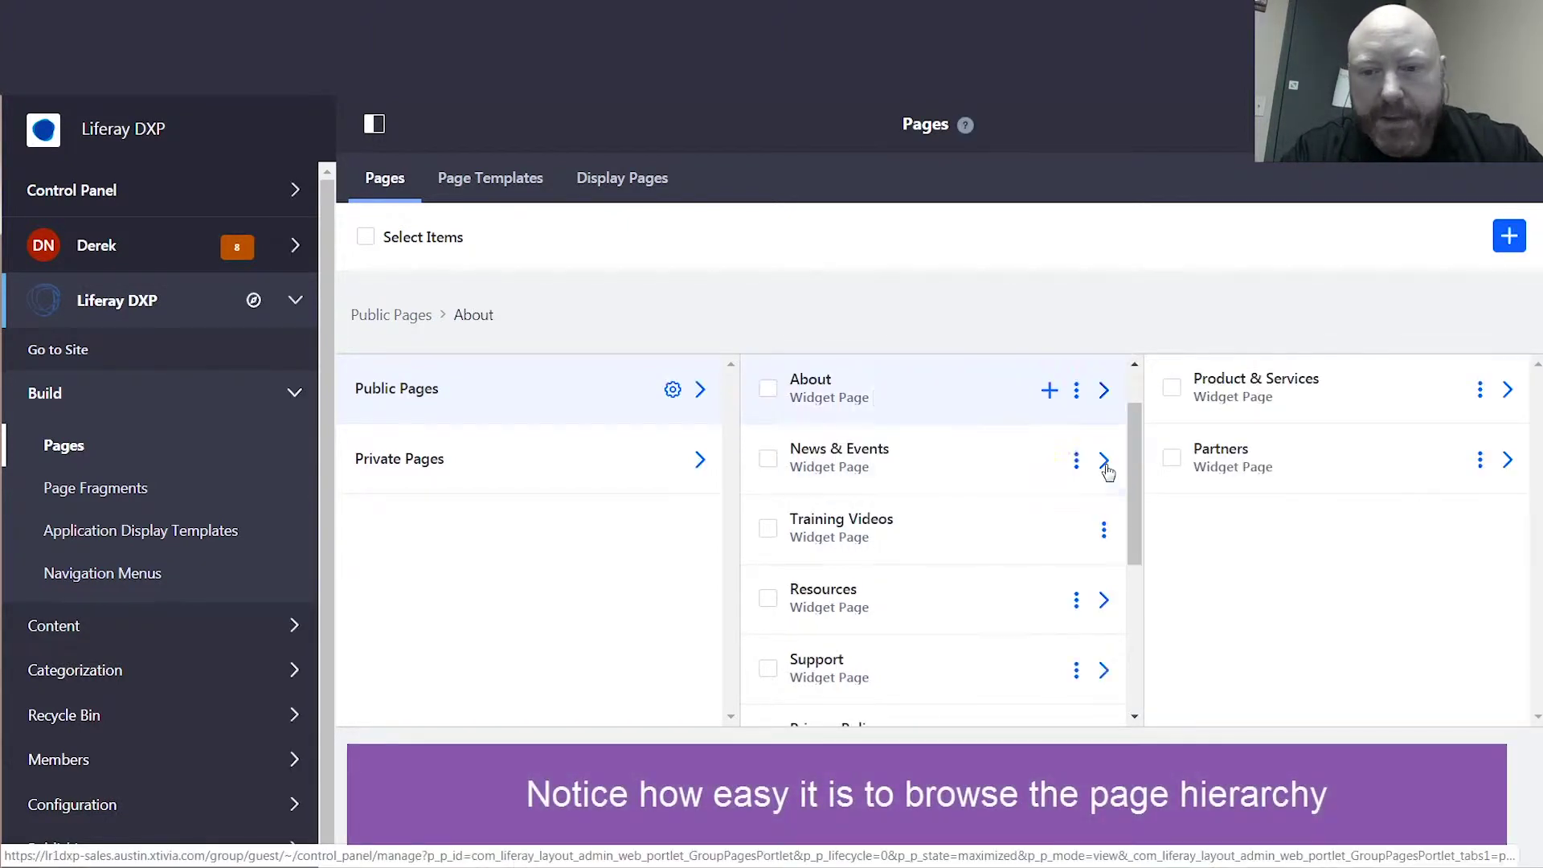
left_click(1506, 406)
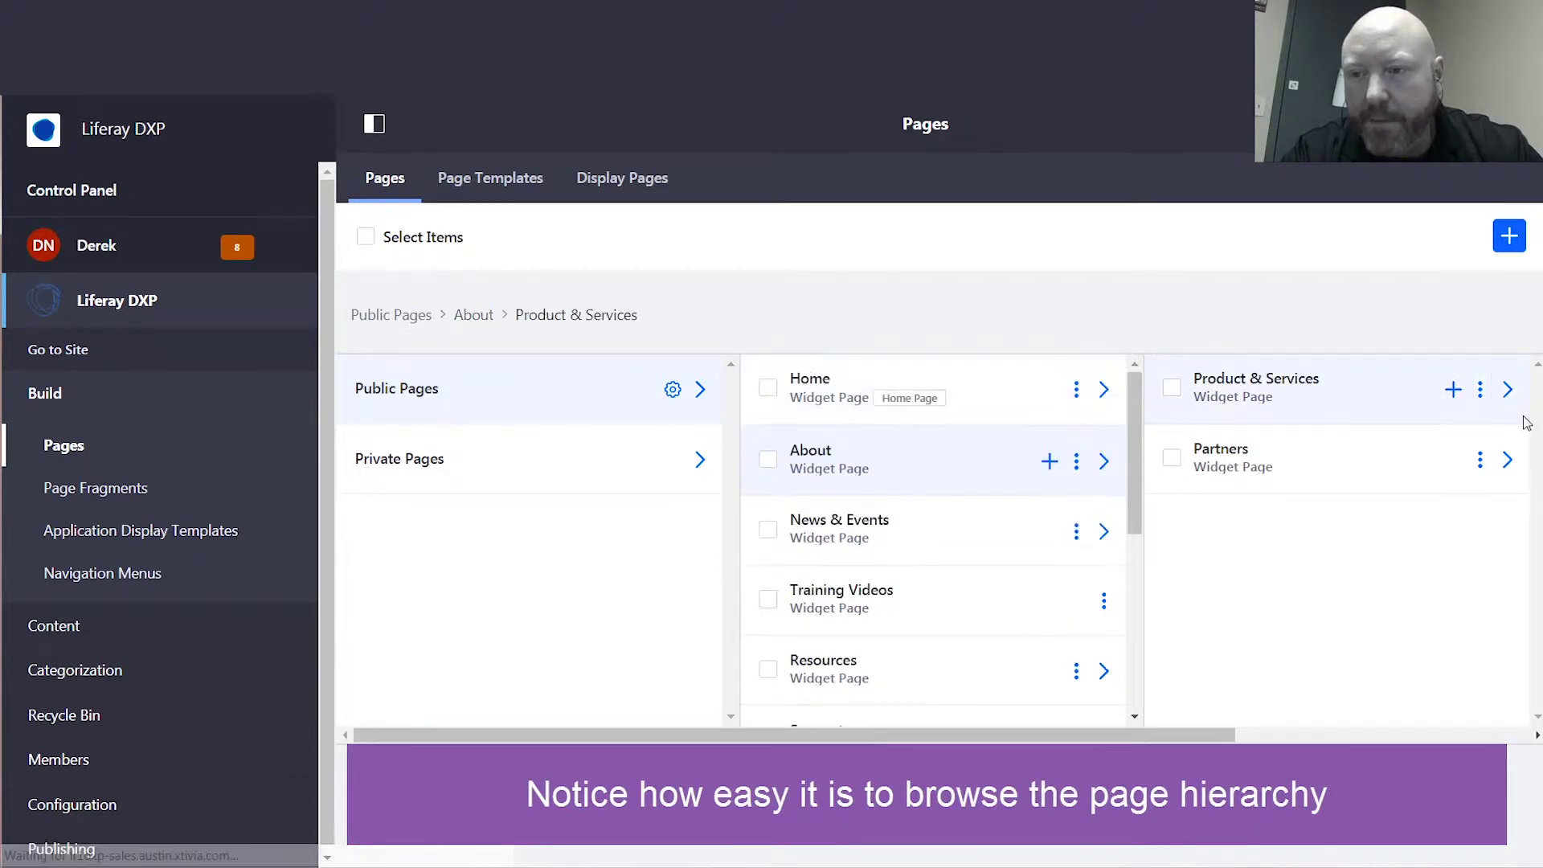
scroll(1539, 442, "down", 1)
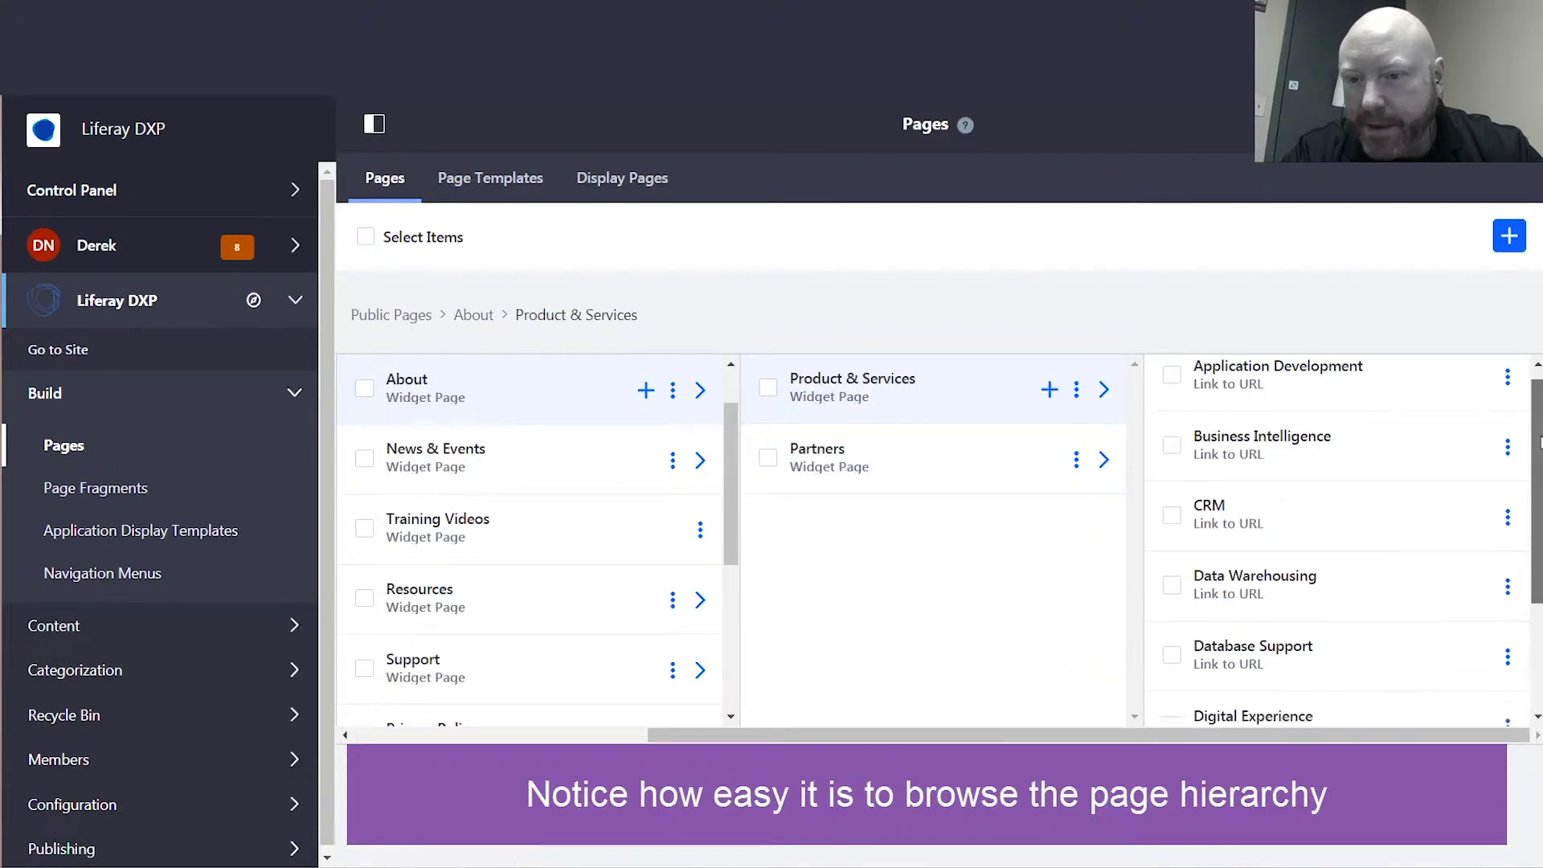
scroll(1539, 442, "down", 2)
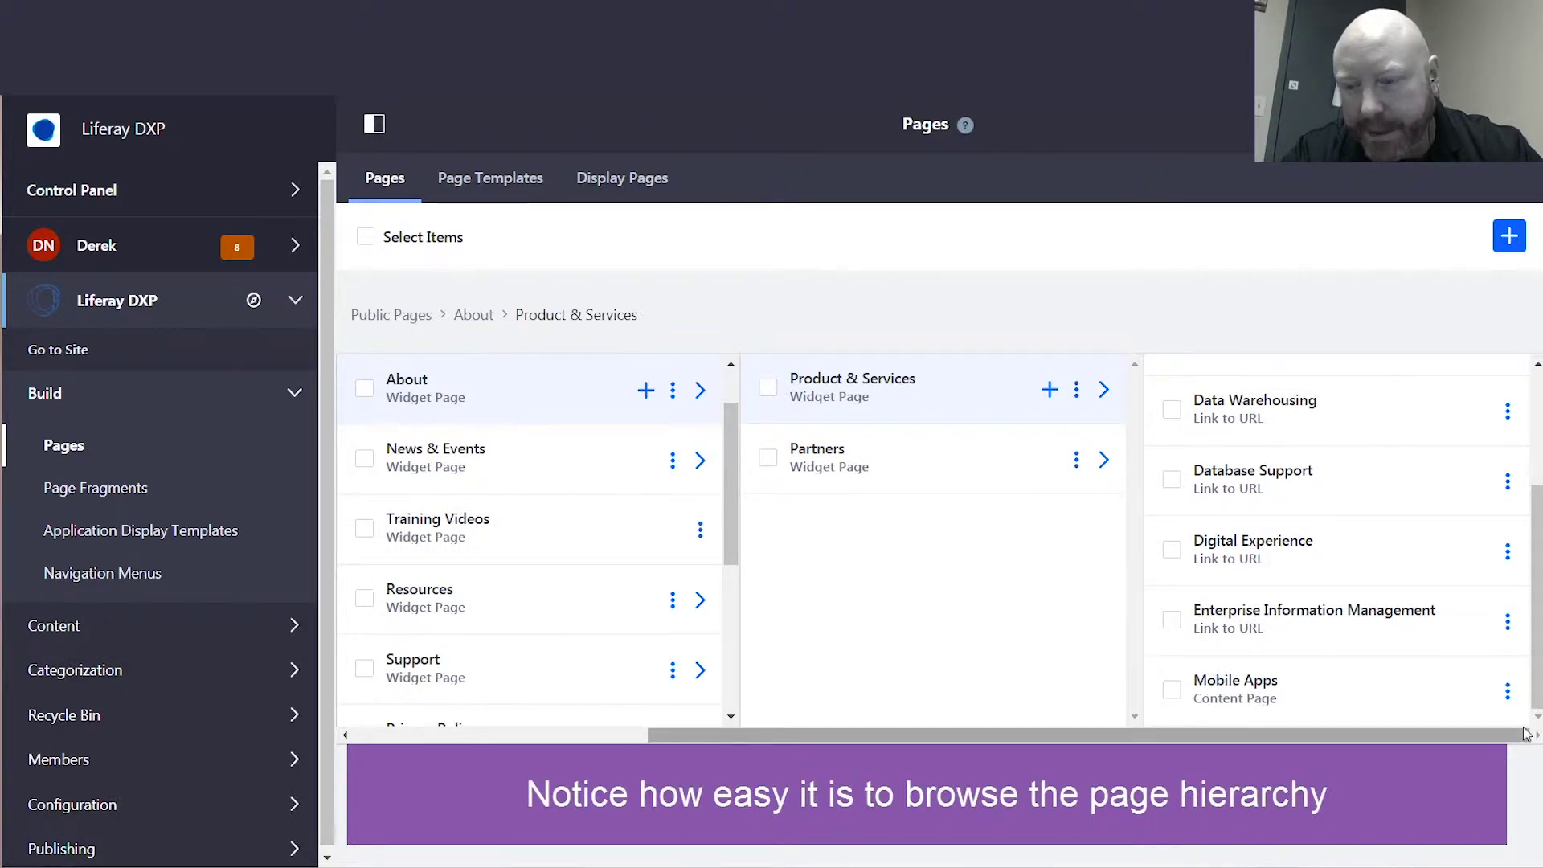
left_click(1508, 692)
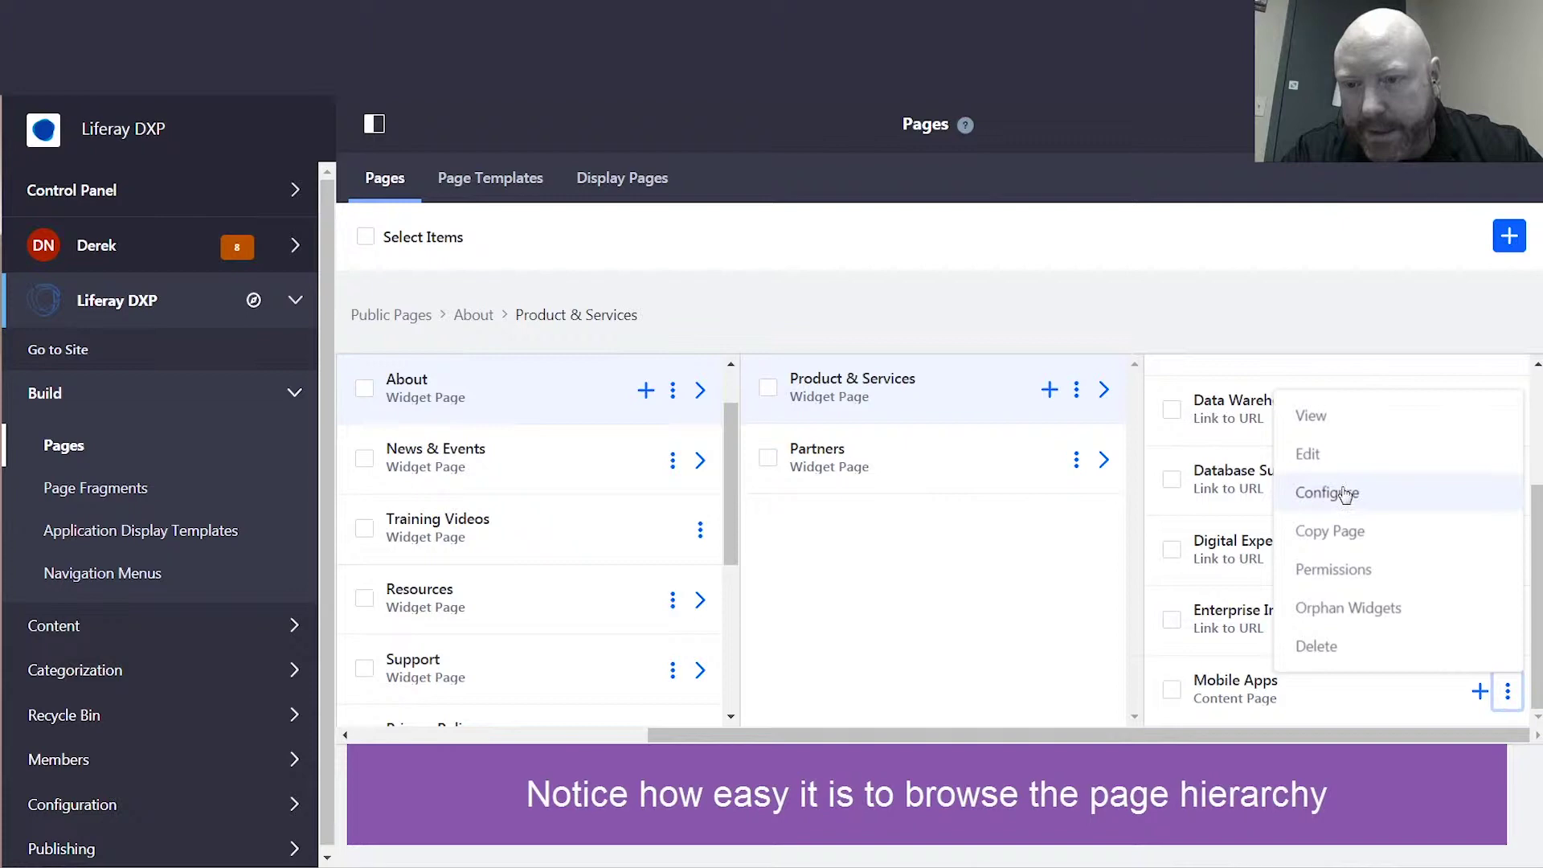
Edit the Mobile Apps page and change the hero heading to 'Mobilize Your Enterprises!'.
left_click(1323, 455)
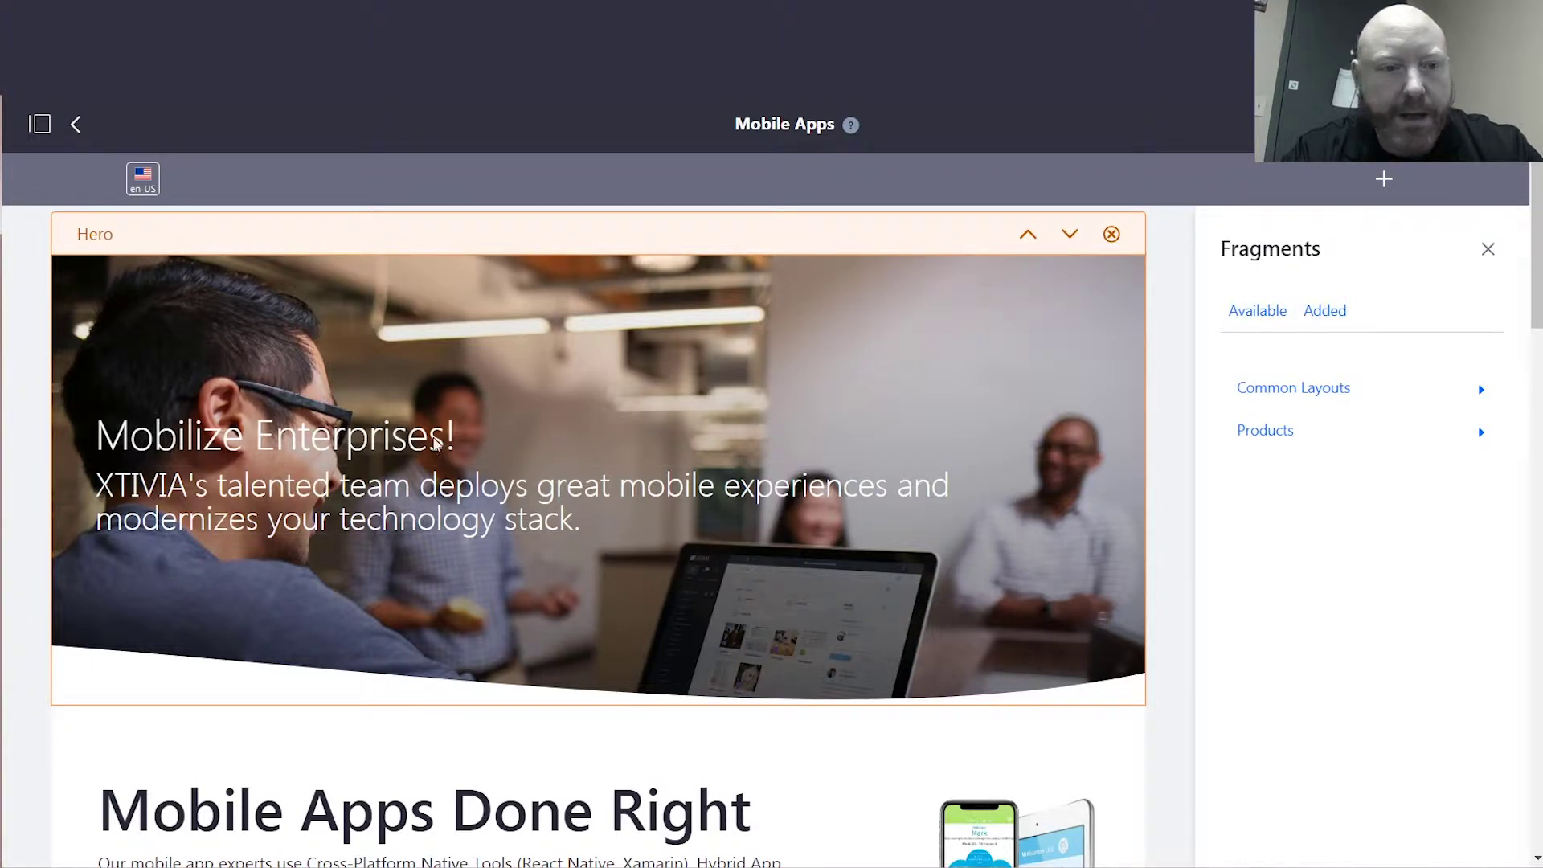
left_click(435, 439)
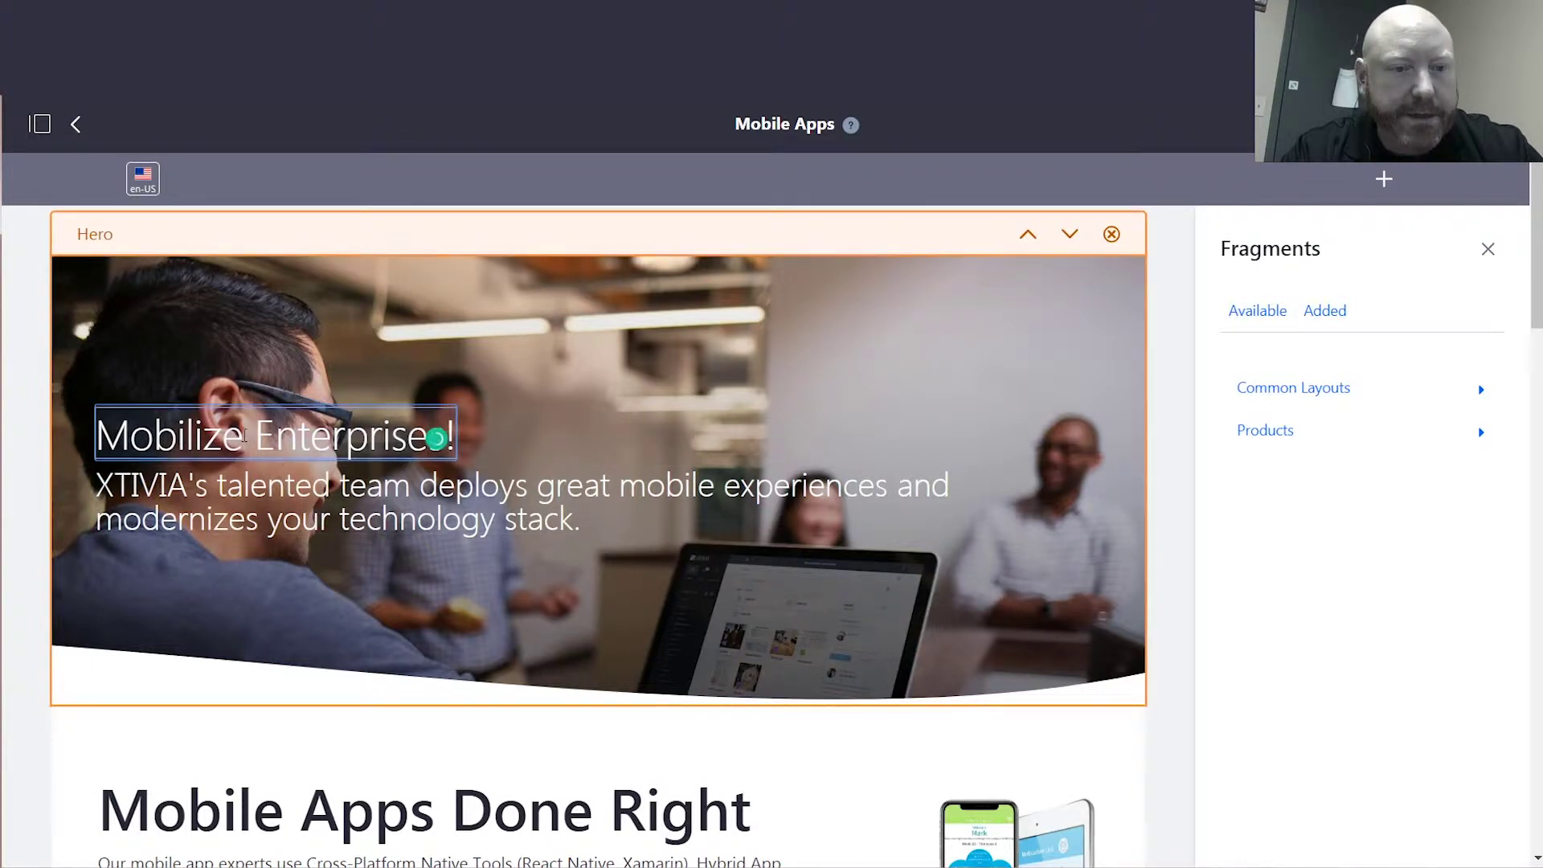
left_click(243, 435)
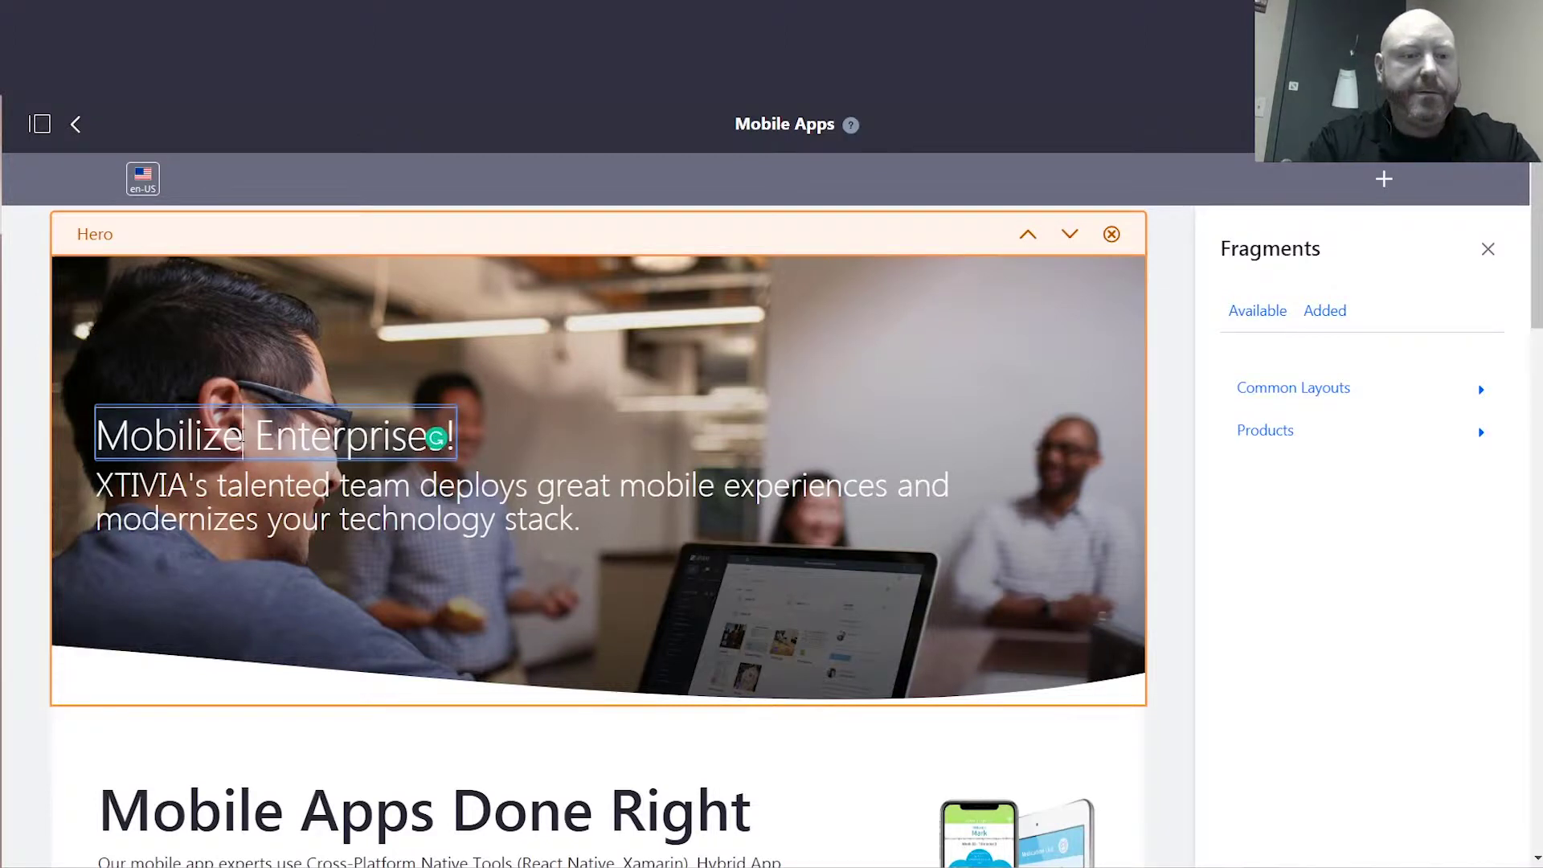
type("Your")
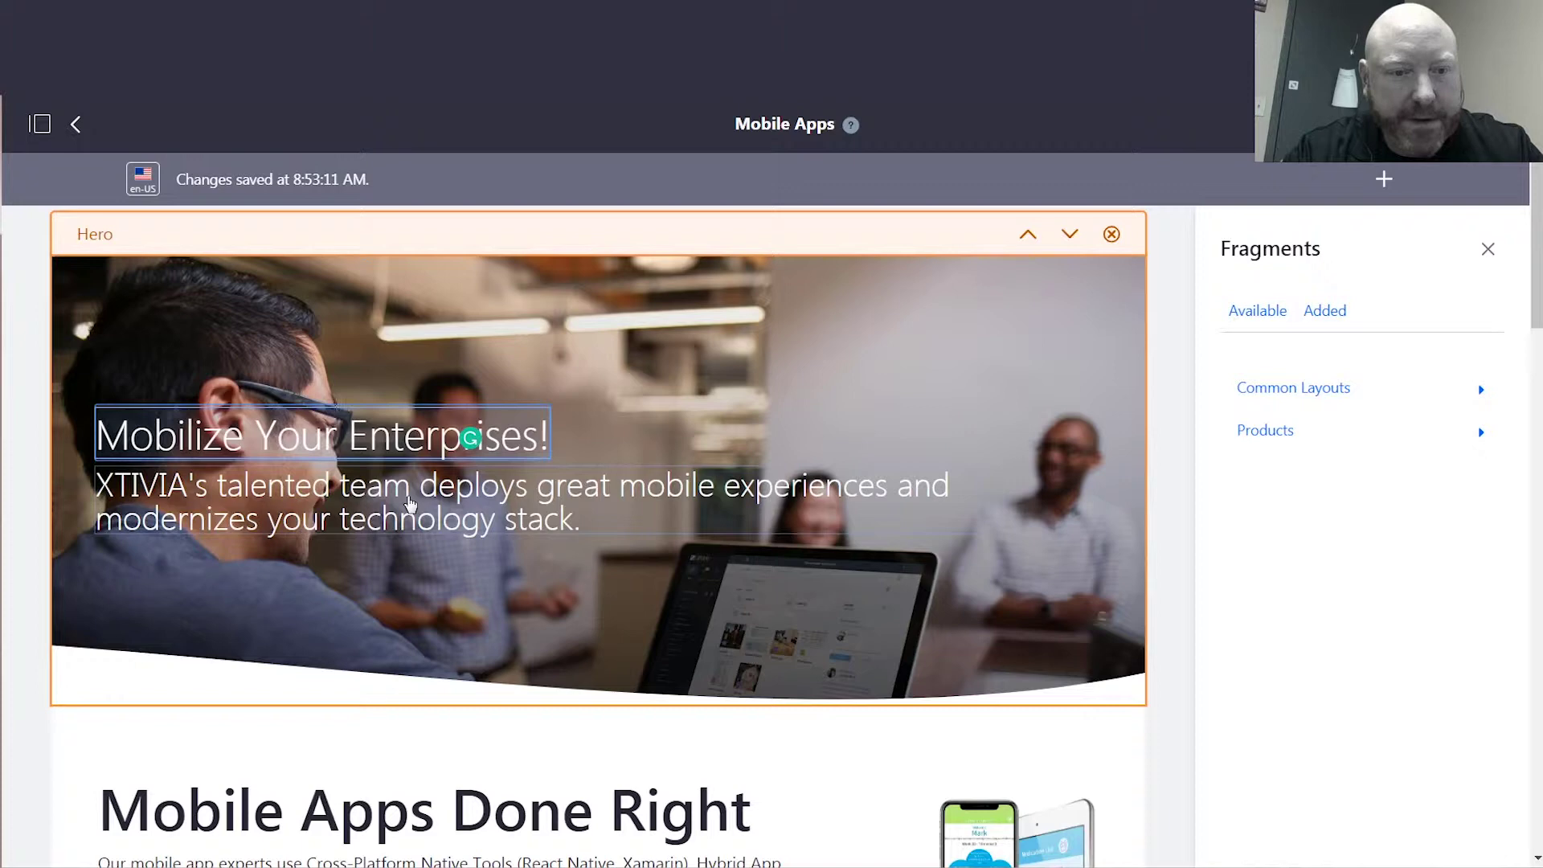
Make the hero subheading end with 'technology stack for the future.'.
left_click(409, 504)
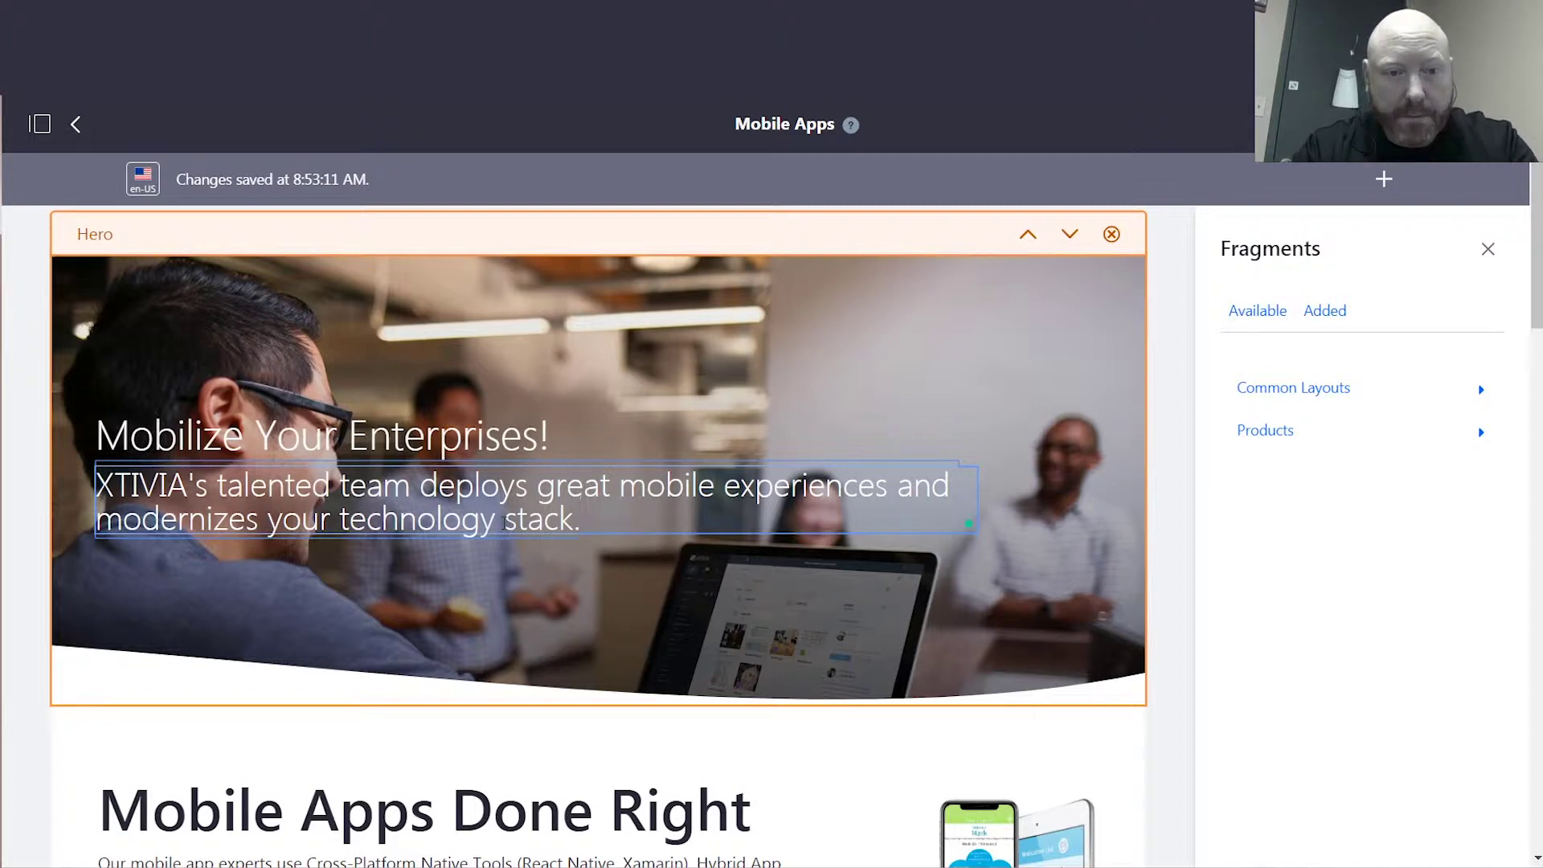
type("for the future")
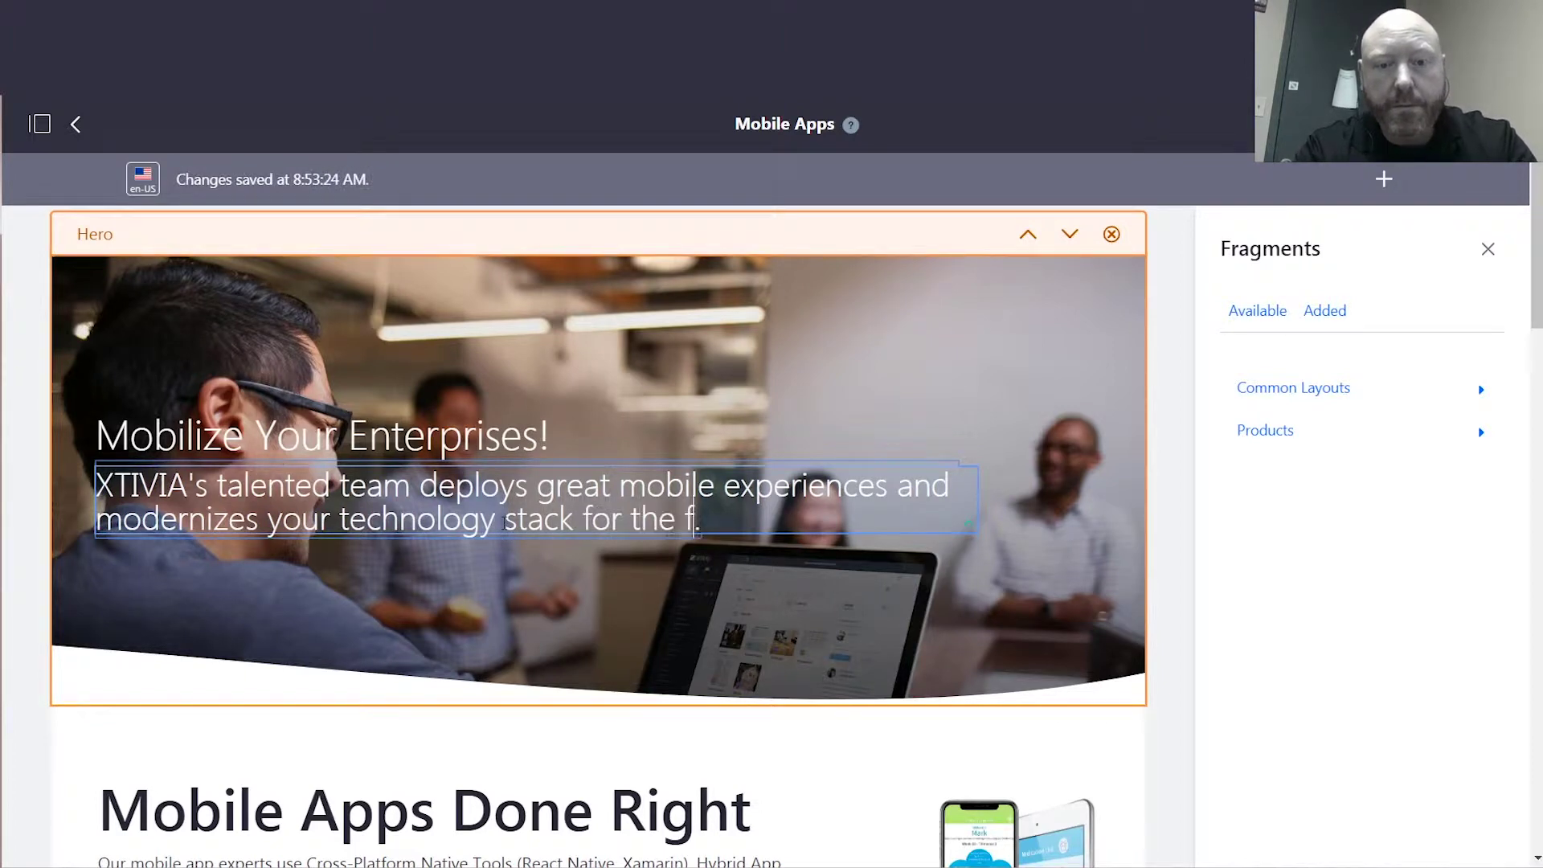
left_click(1247, 560)
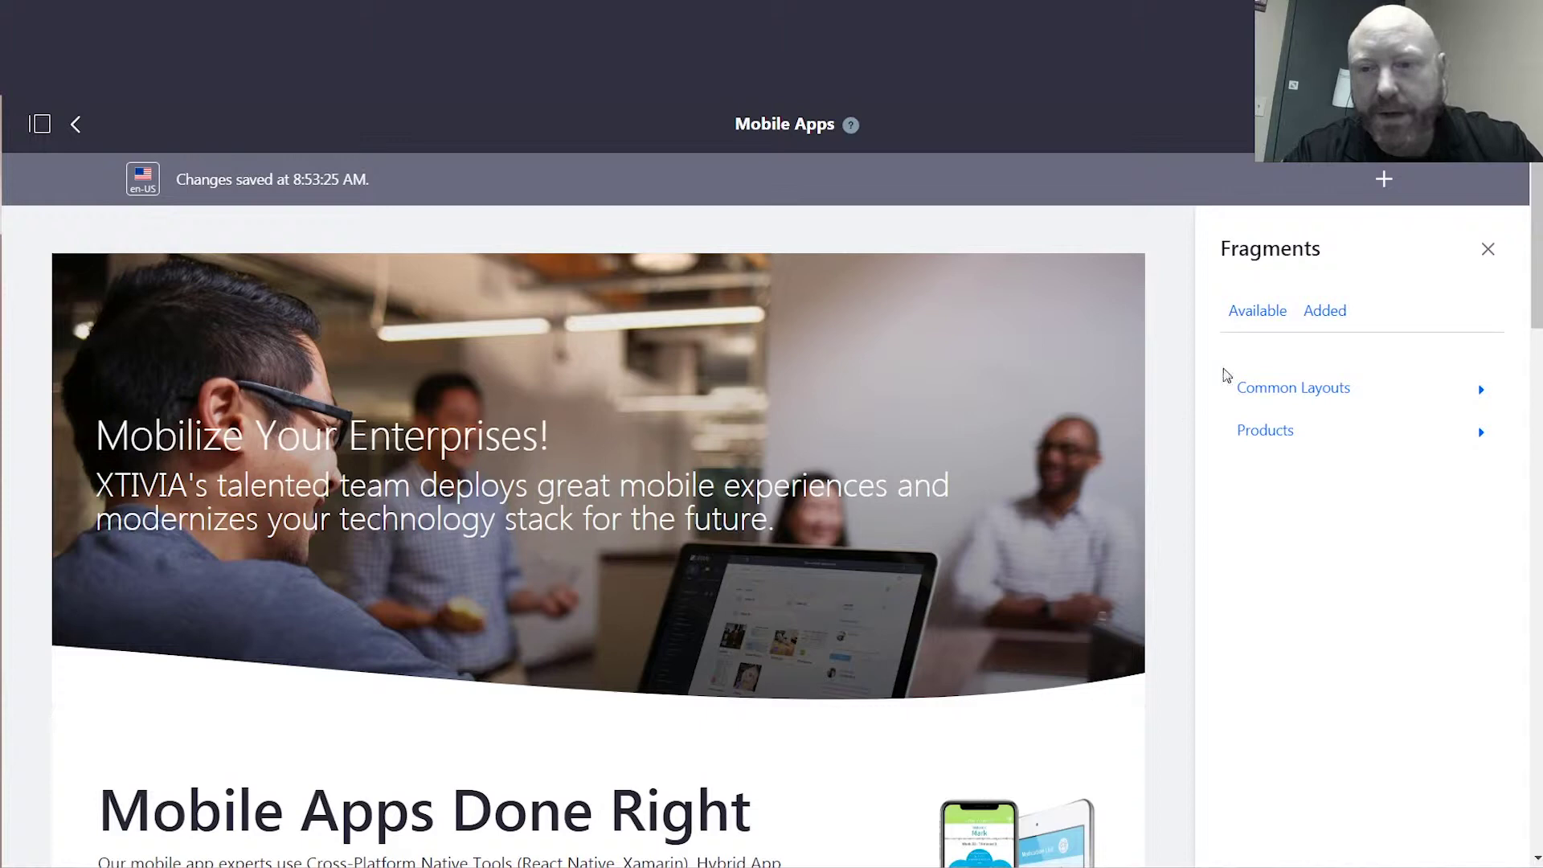
left_click_drag(1536, 241, 1536, 244)
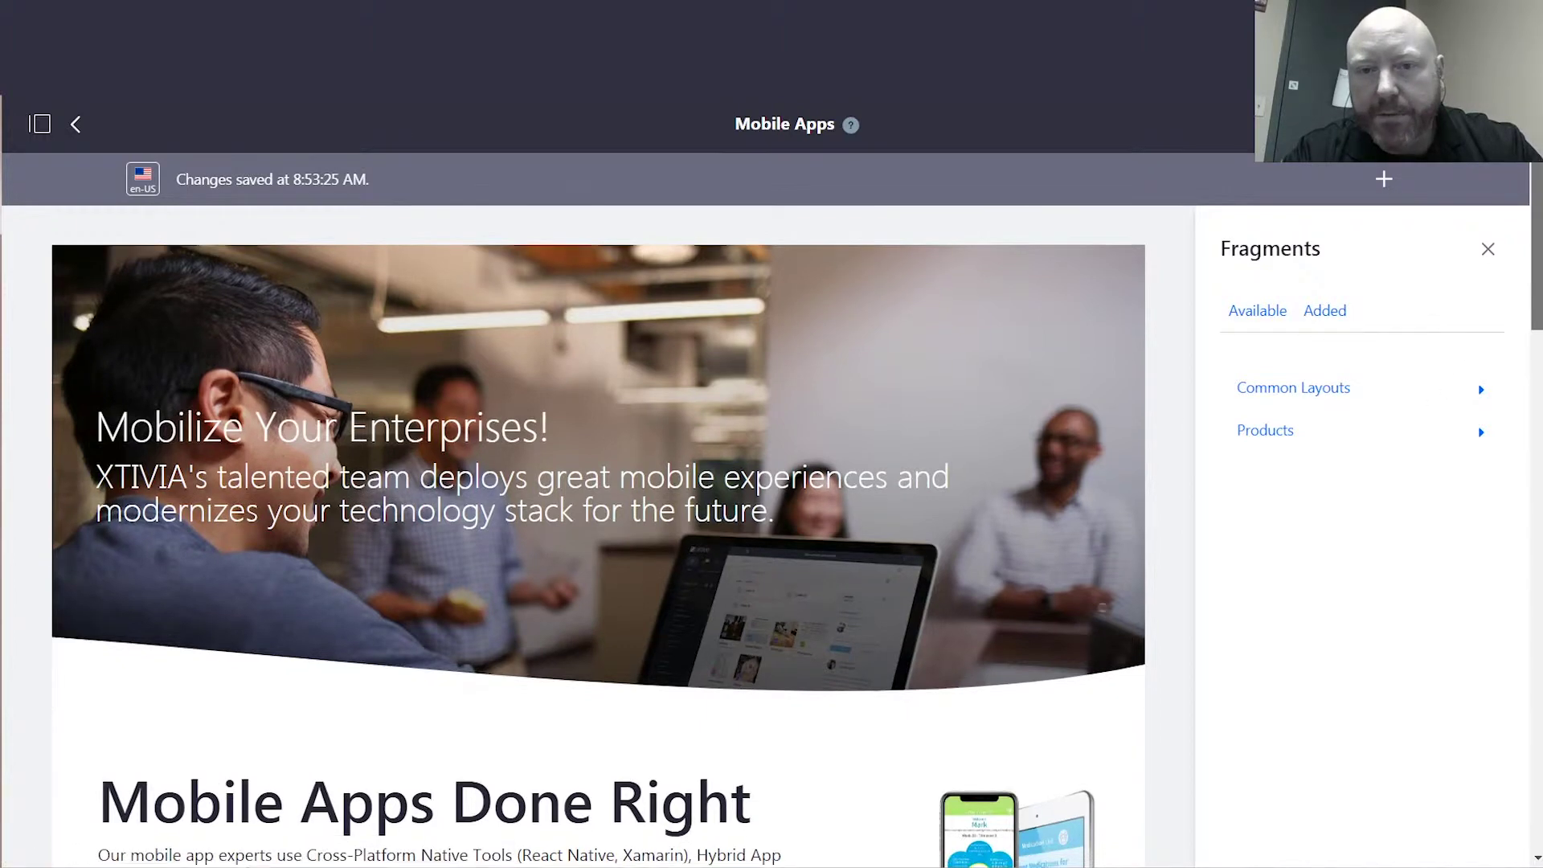
scroll(598, 536, "down", 7)
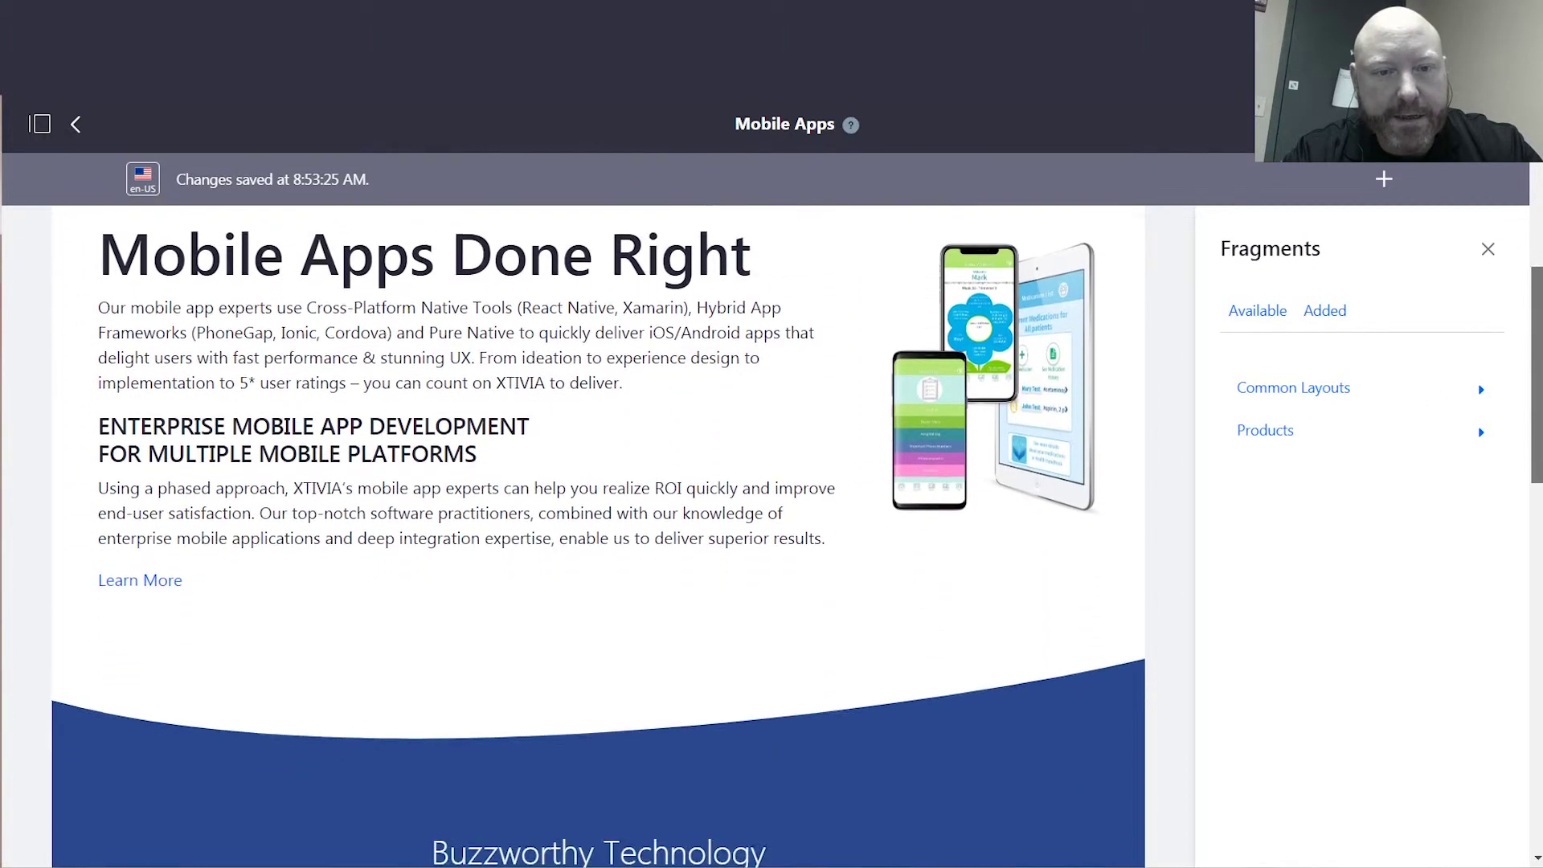
double_click(1034, 394)
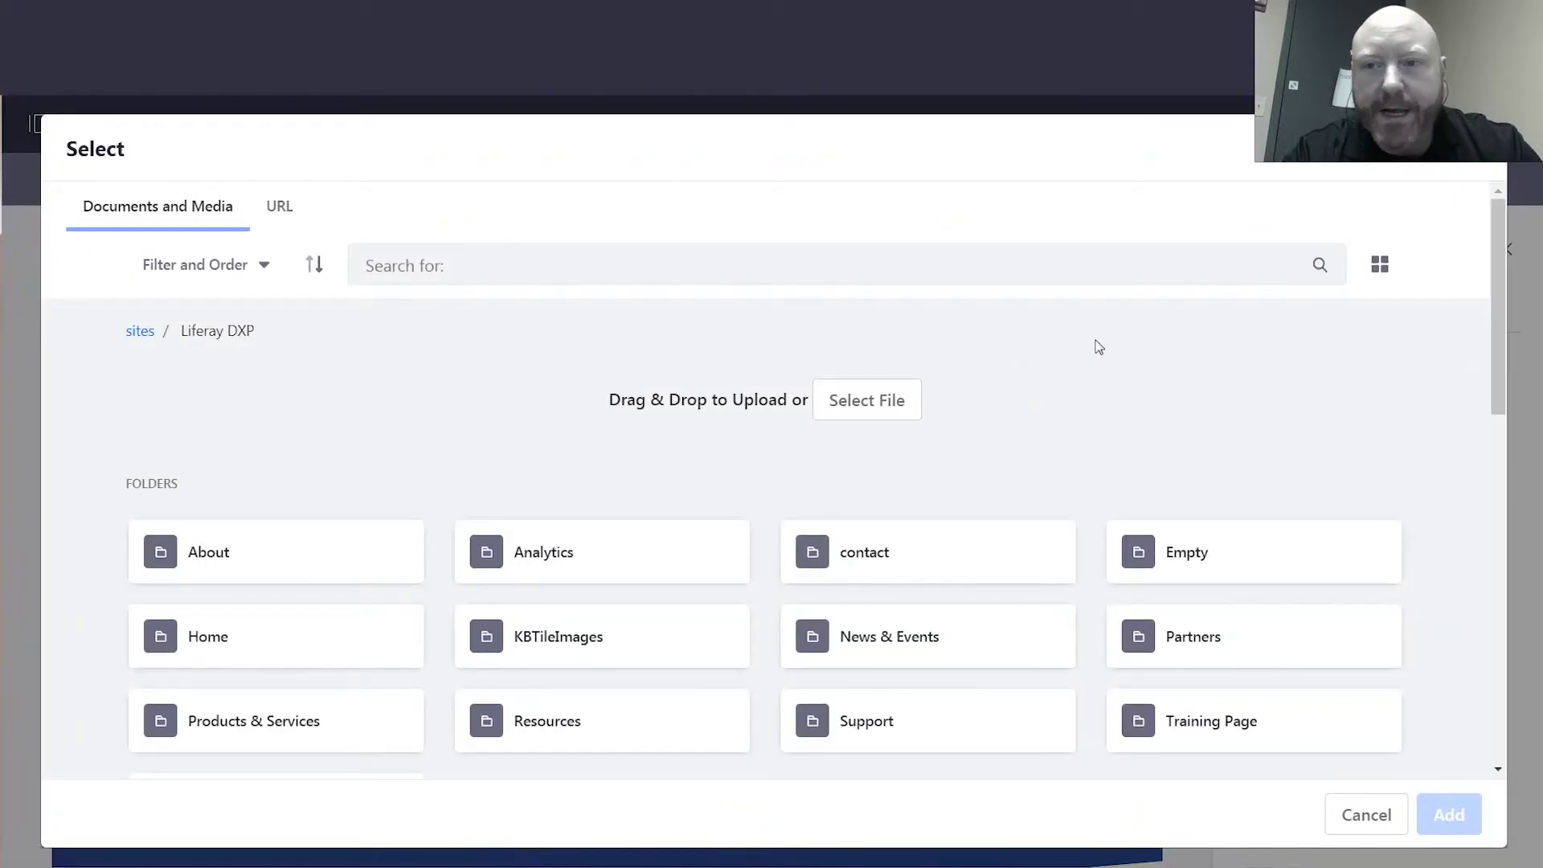
key("Escape")
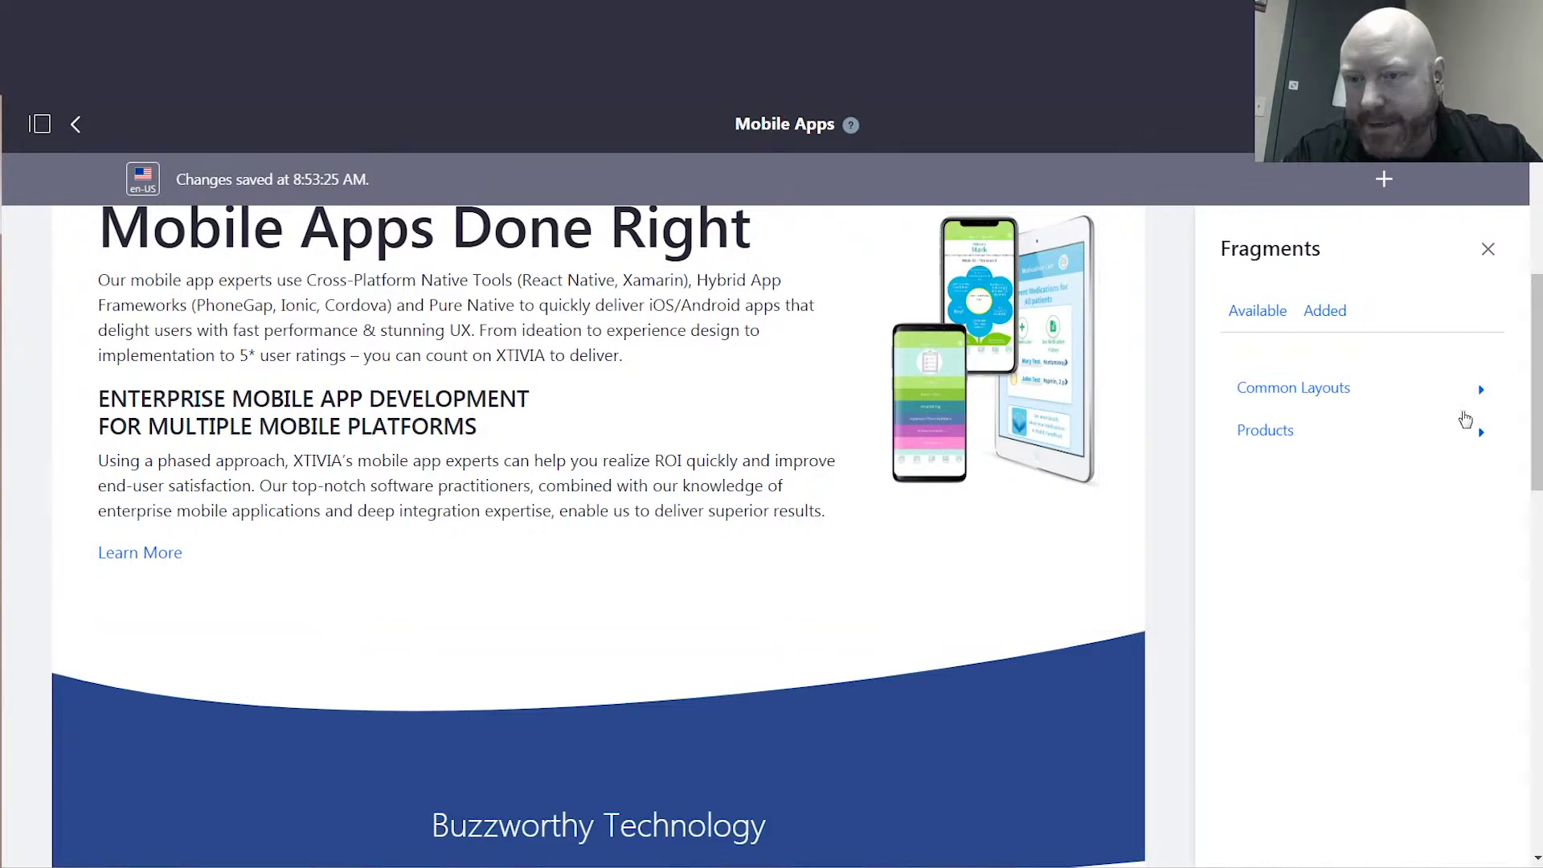
left_click_drag(1536, 400, 1536, 537)
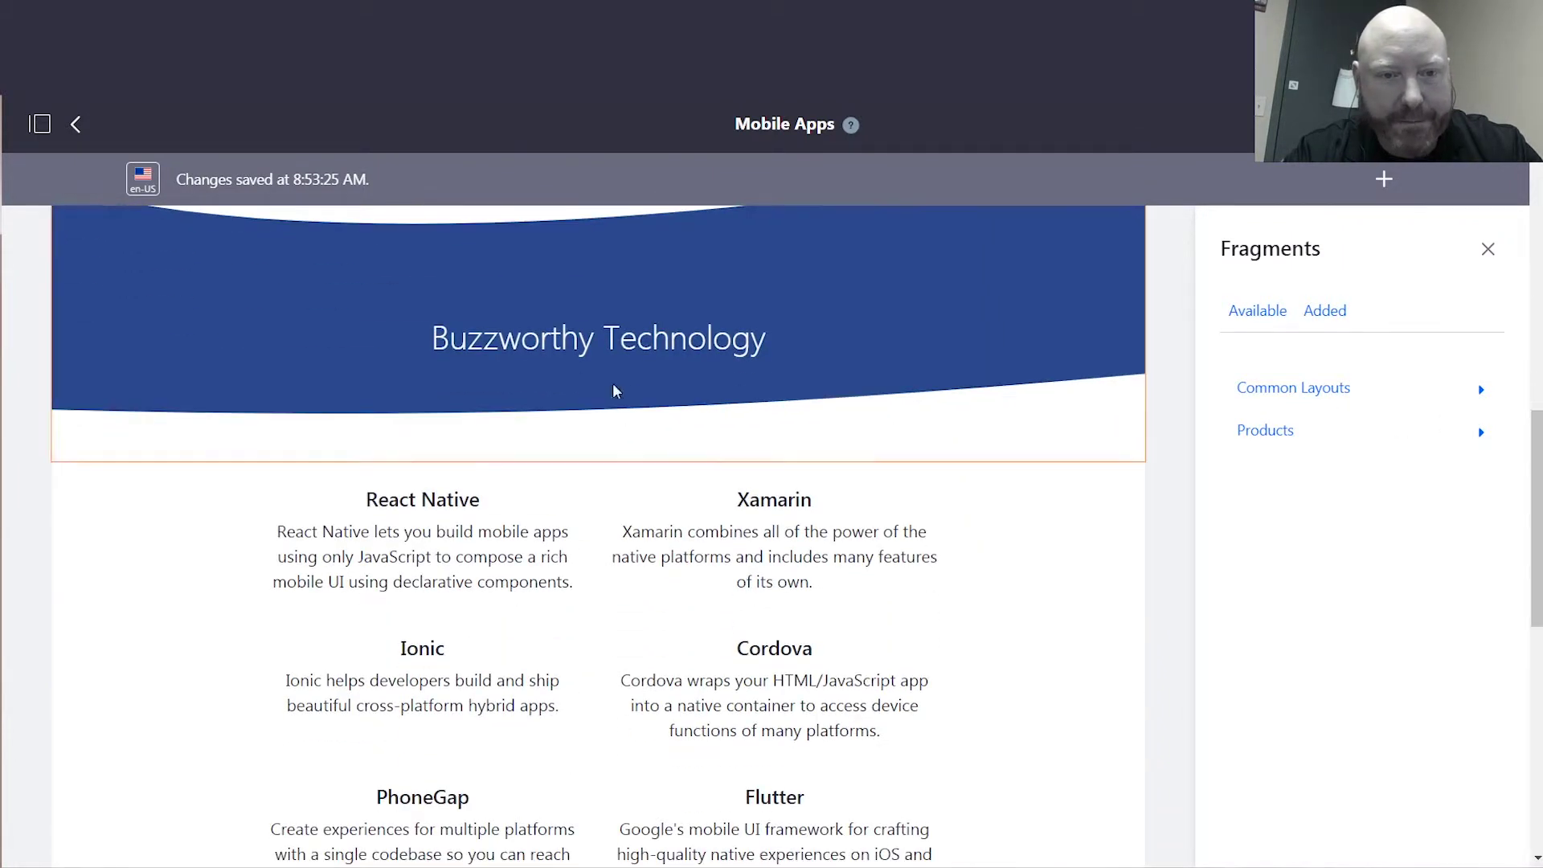
Rename the 'Buzzworthy Technology' section heading to 'Mobile Technologies'.
left_click(745, 341)
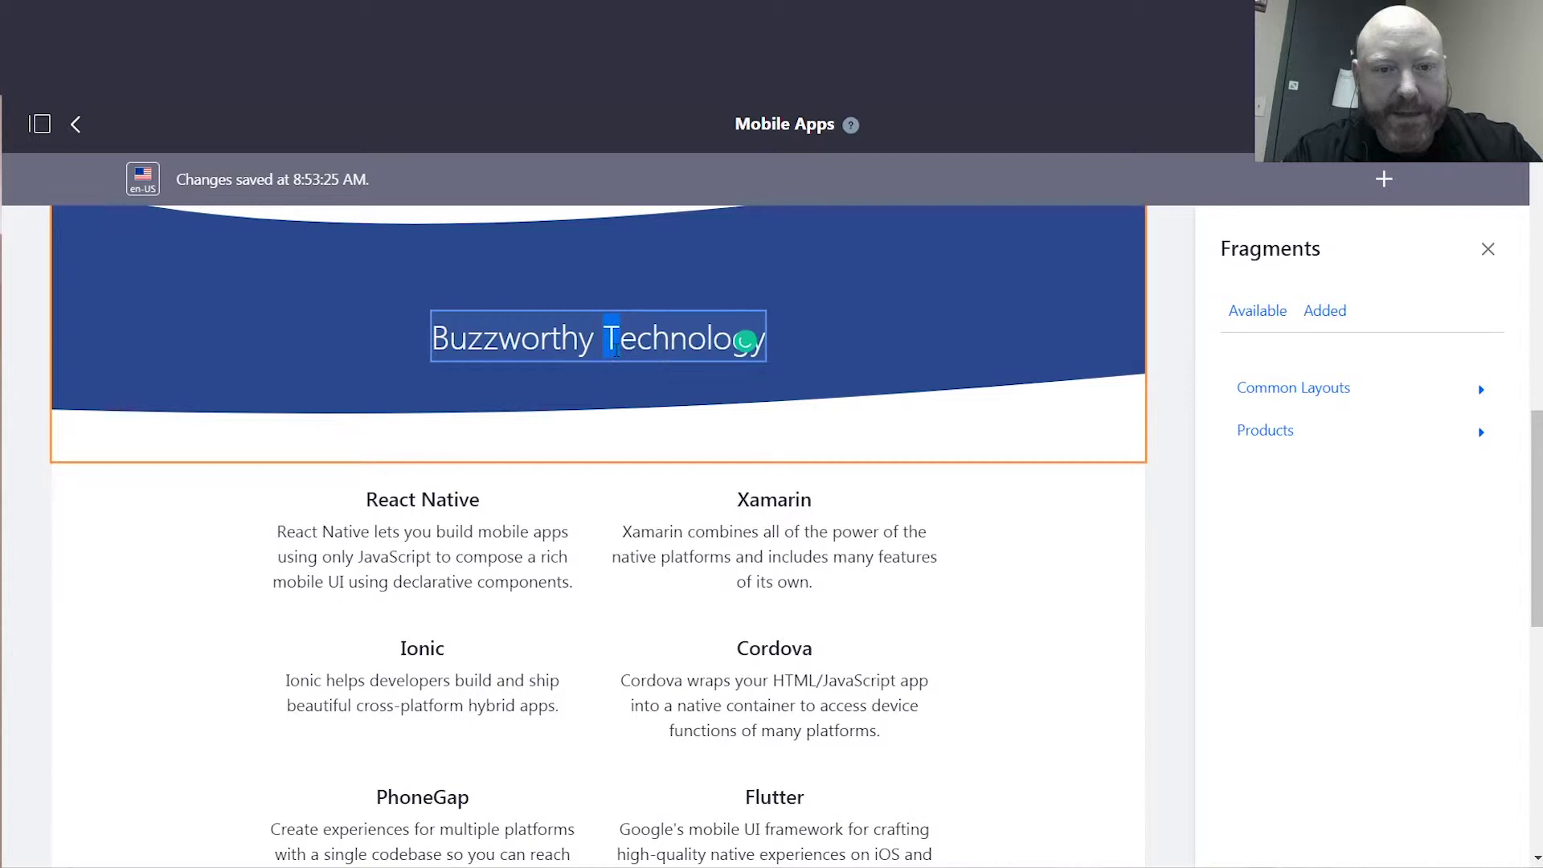
key("shift+Left")
key("shift+Left")
key("shift+Left")
key("shift+Left")
key("shift+Left")
key("shift+Left")
key("shift+Left")
key("shift+Left")
key("shift+Left")
key("shift+Left")
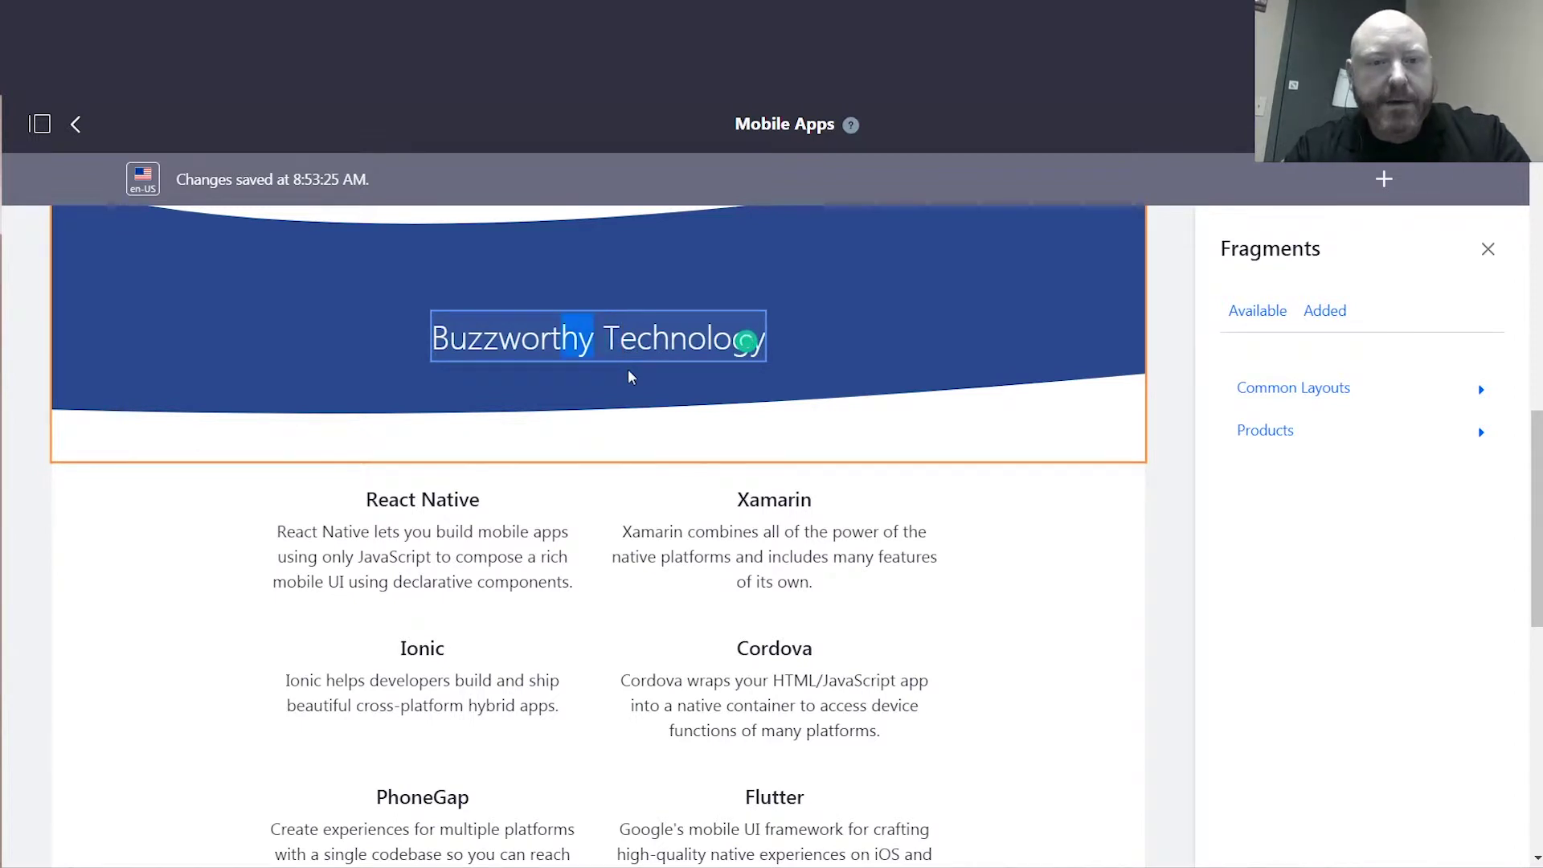
key("shift+Left")
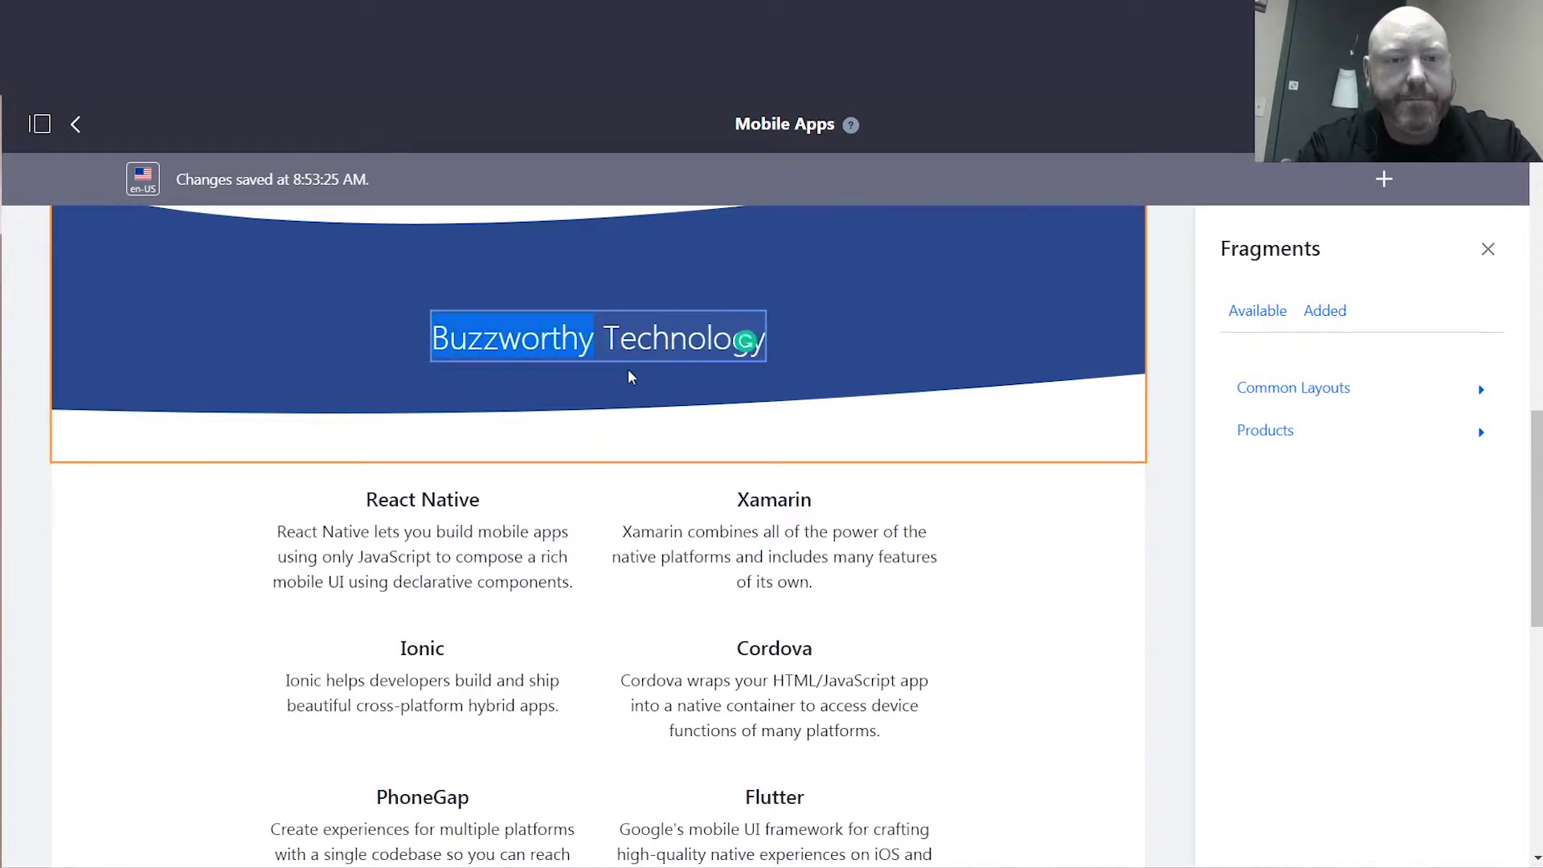
type("Mobile")
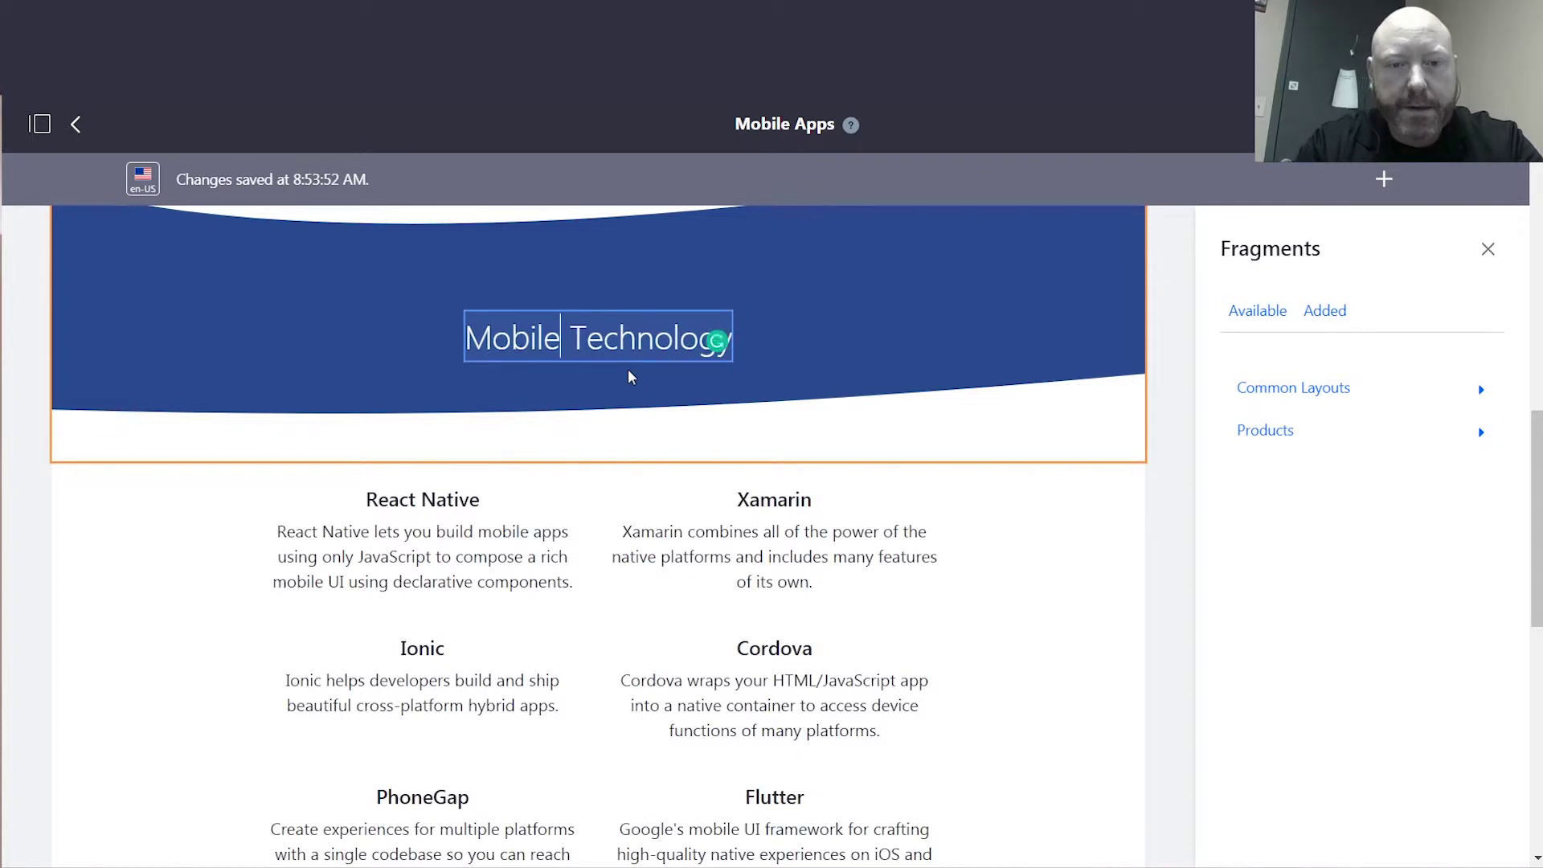
key("Right")
key("Right")
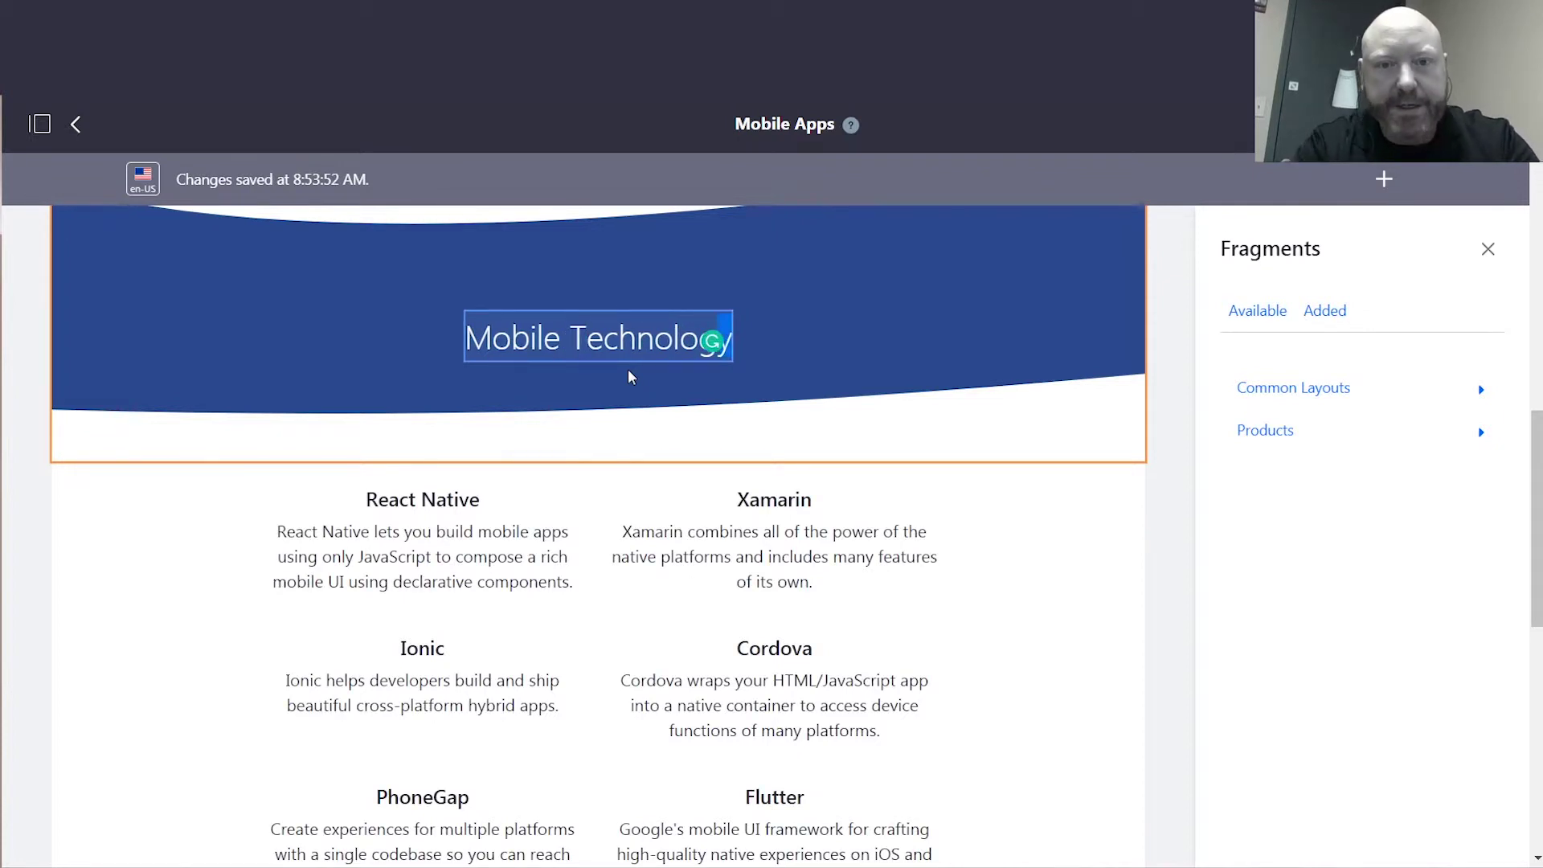
type("ies")
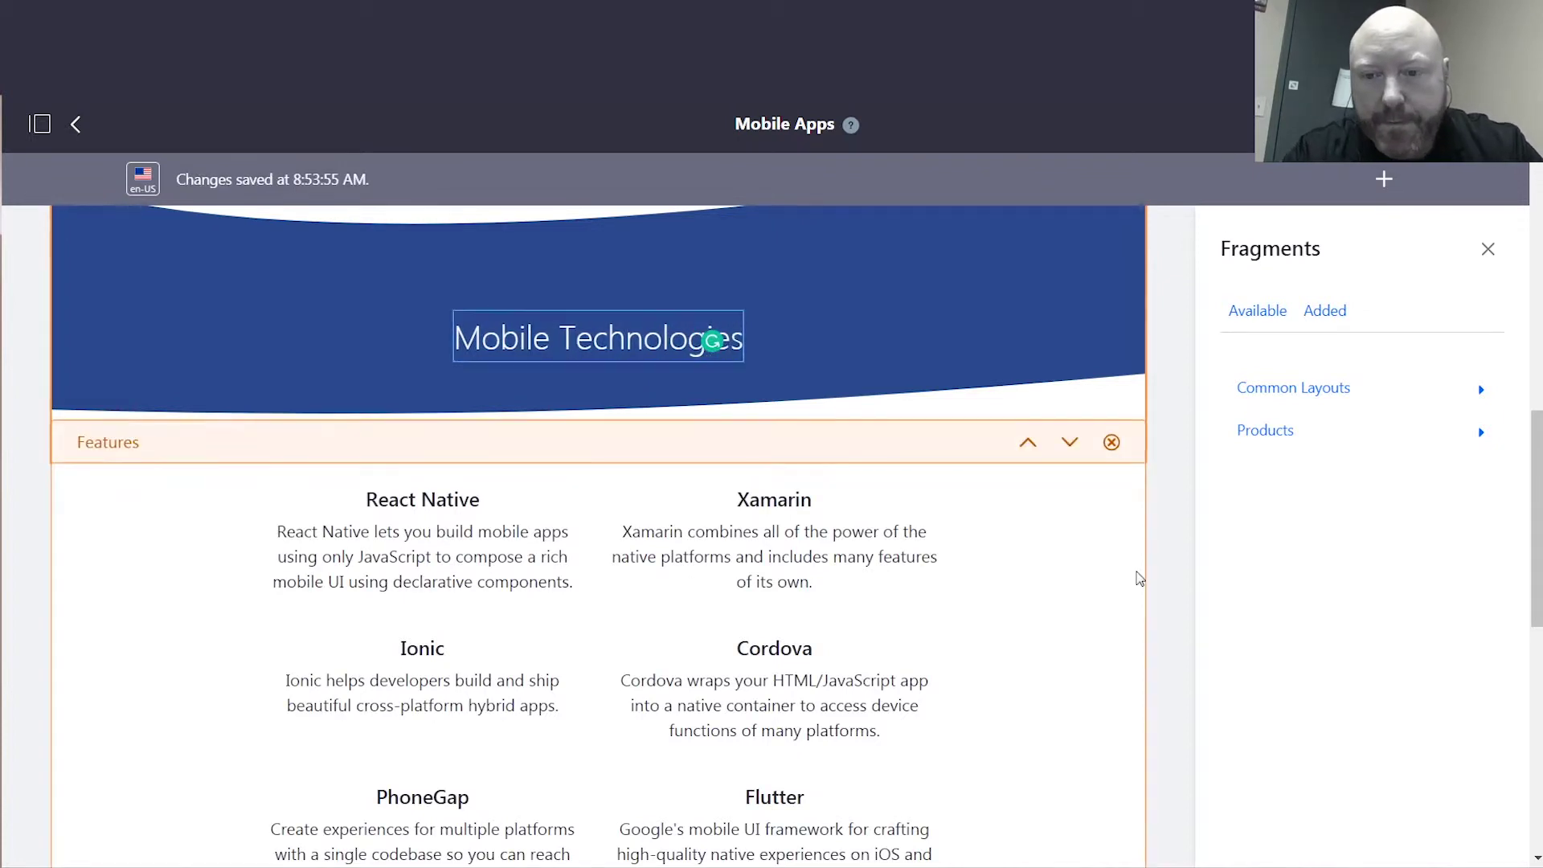
left_click(1140, 578)
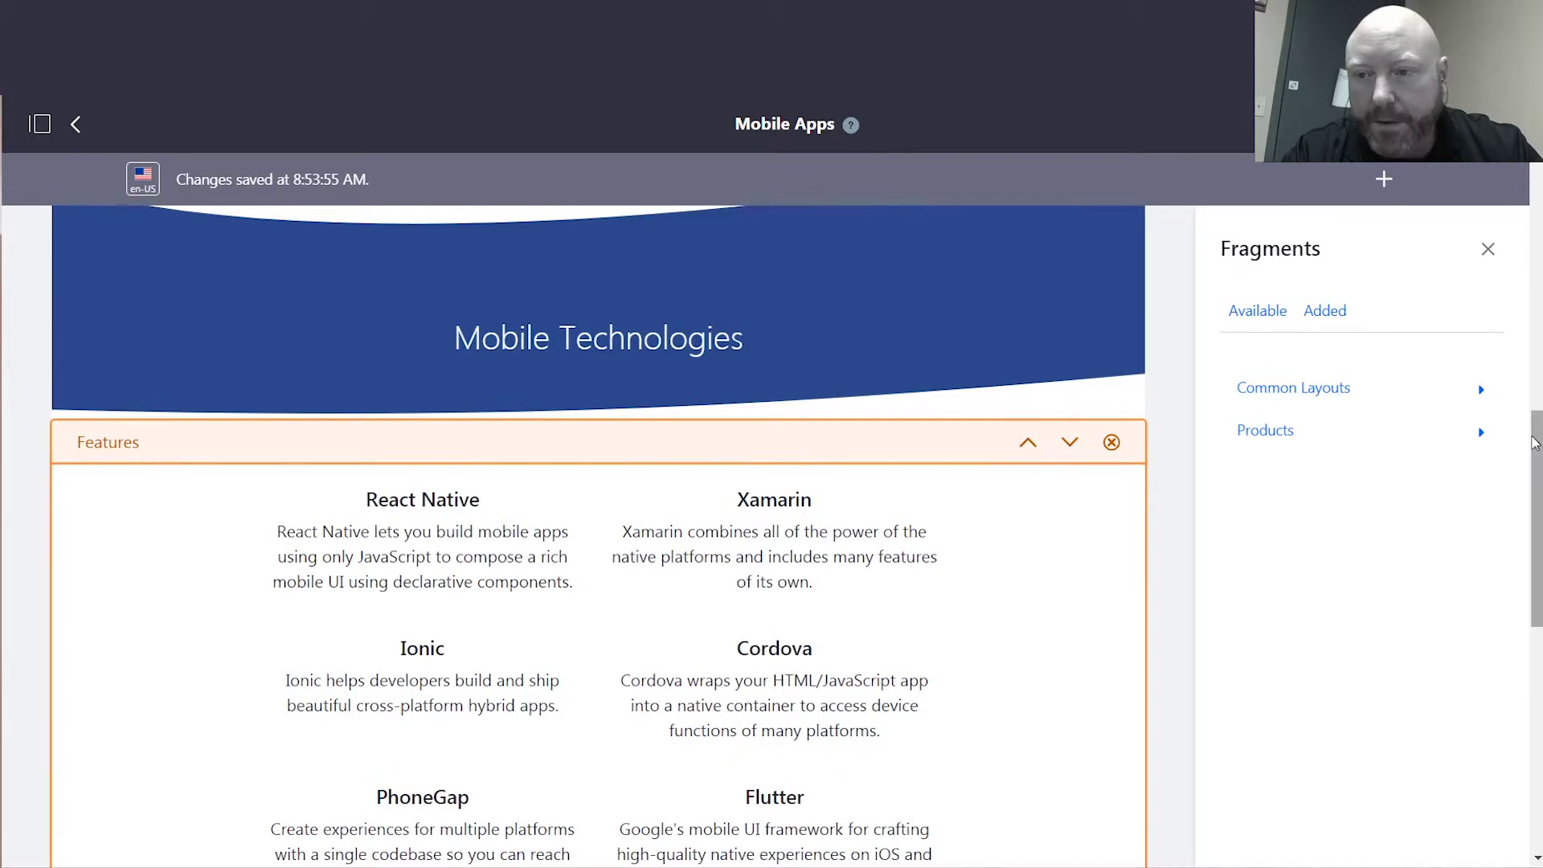
left_click_drag(1533, 442, 1533, 705)
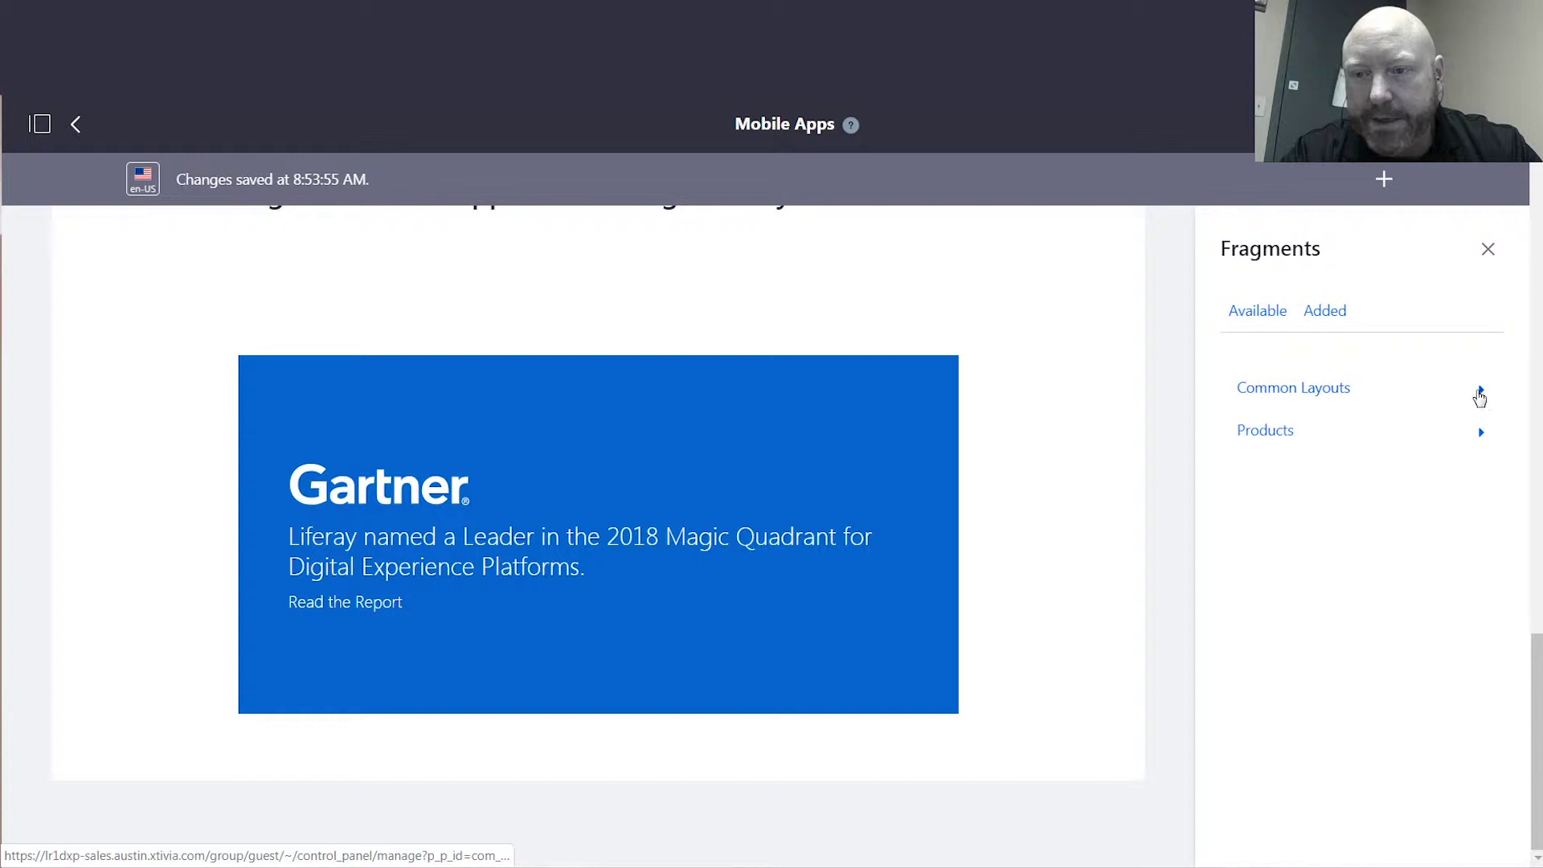
Expand the Common Layouts fragment collection down to the Ribbon fragment.
left_click(1480, 392)
scroll(1526, 484, "down", 1)
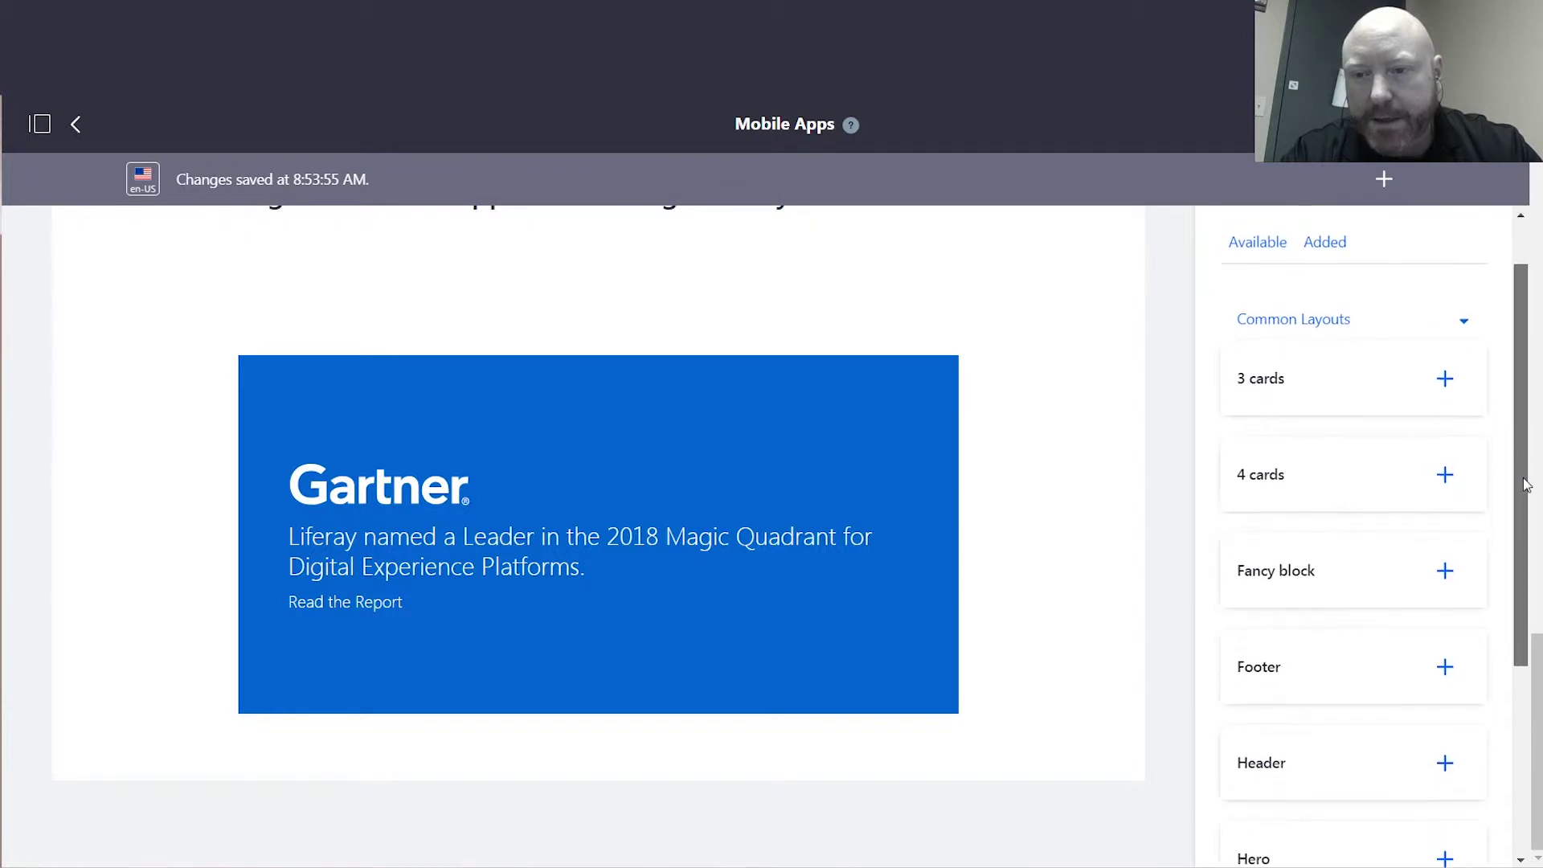
scroll(1525, 484, "down", 2)
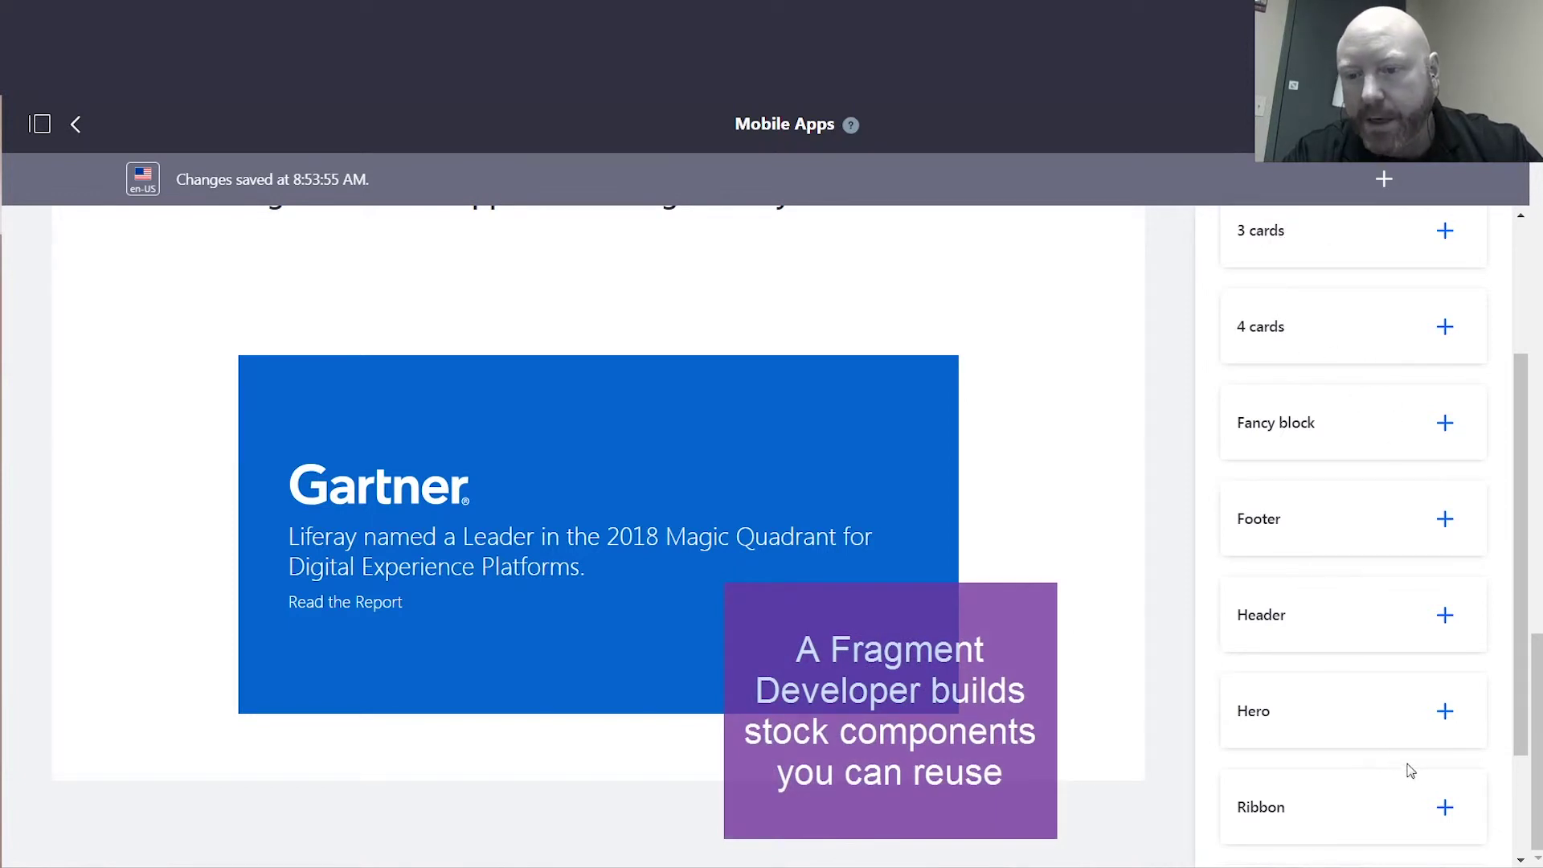
Add a Ribbon fragment to the page with its heading reading 'Contact XTIVIA today!'.
left_click(1444, 810)
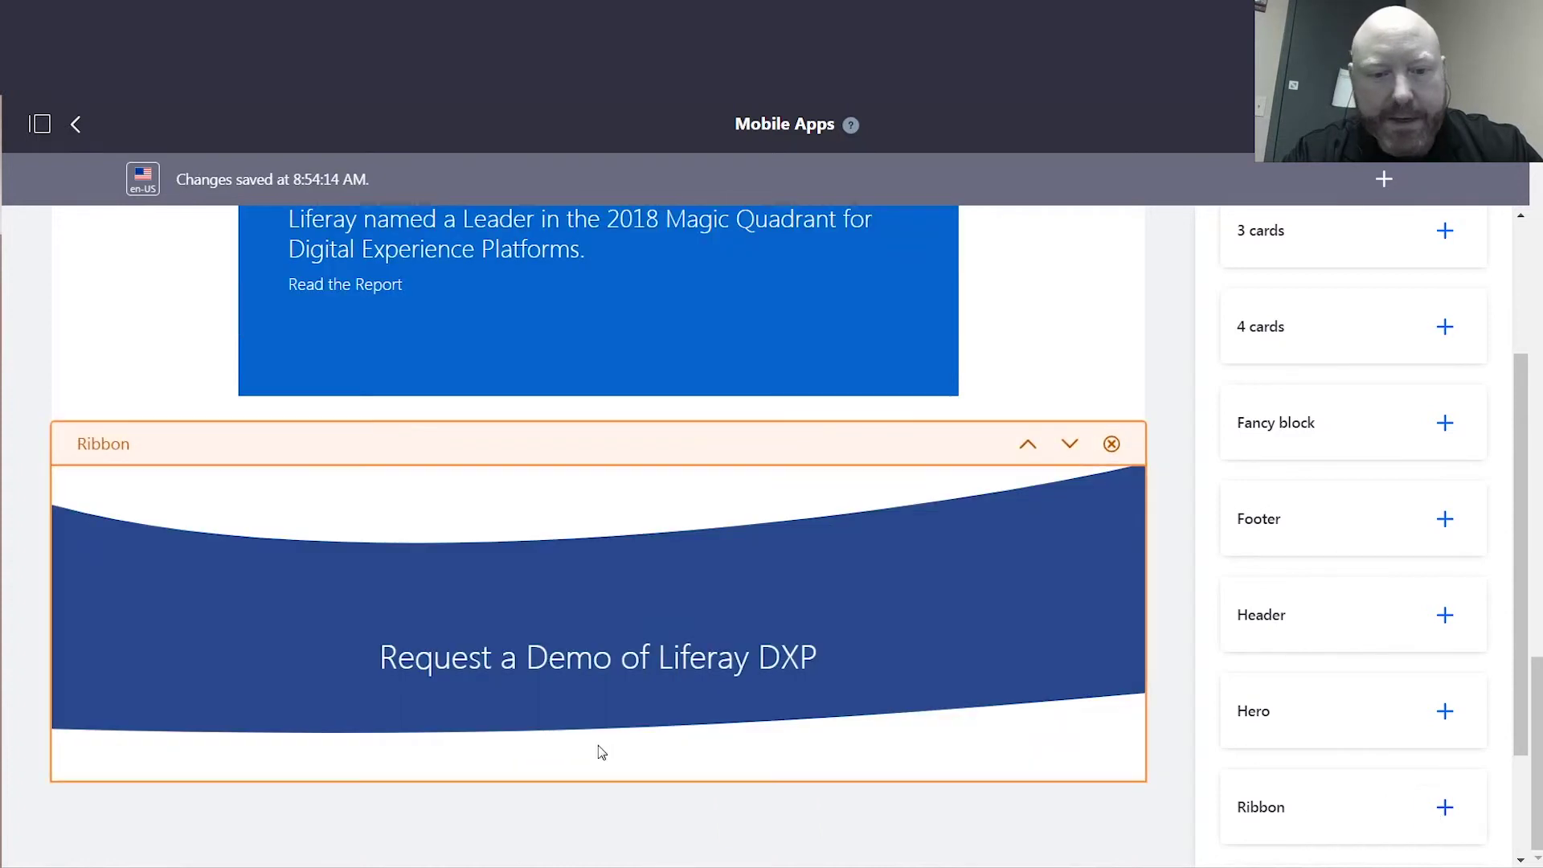
left_click(547, 660)
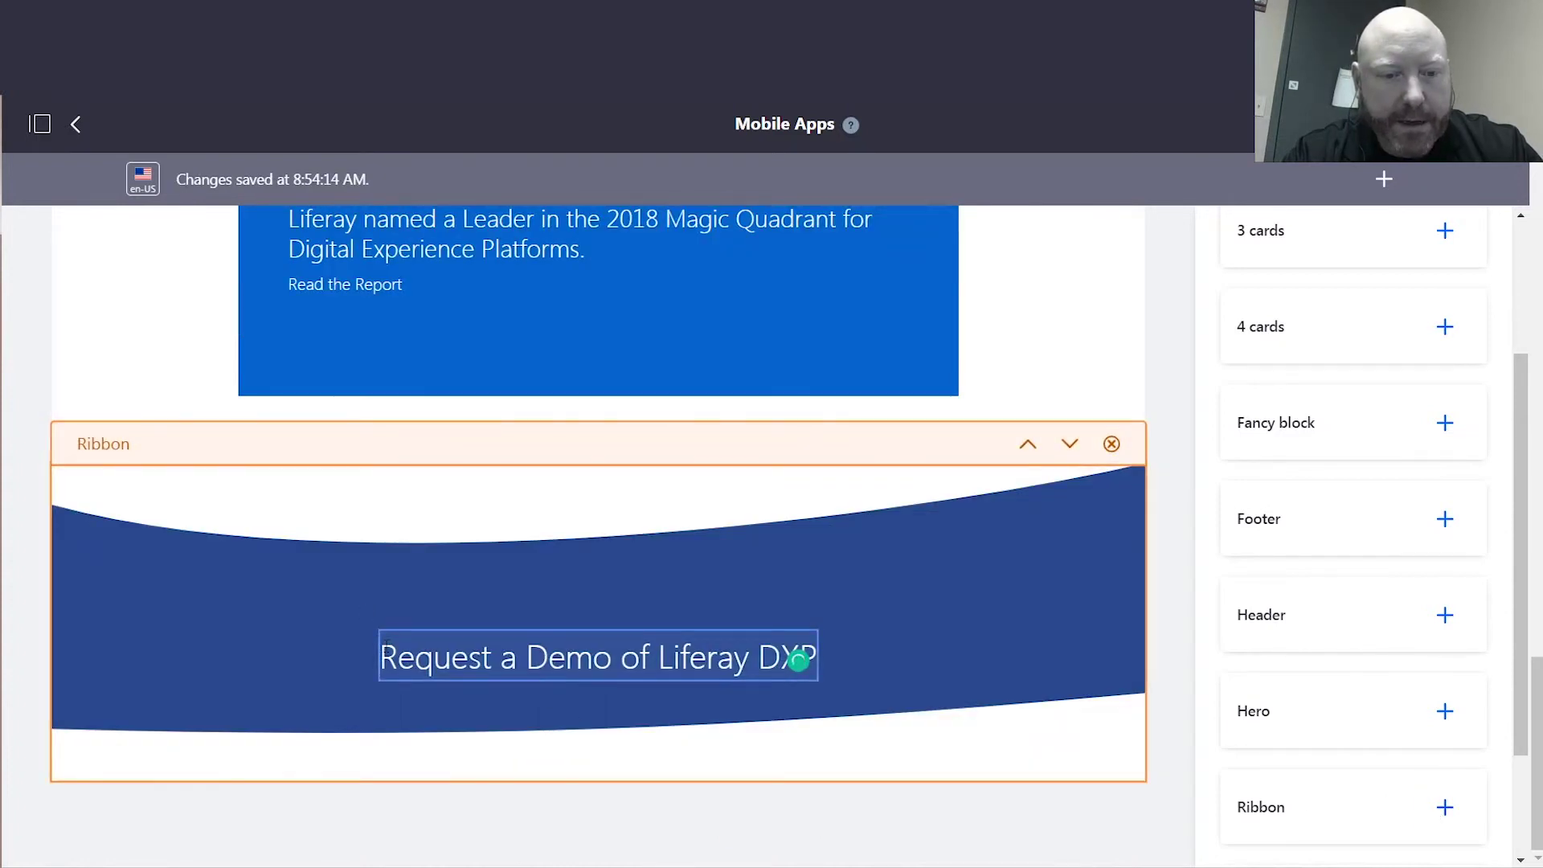
left_click_drag(385, 652, 853, 694)
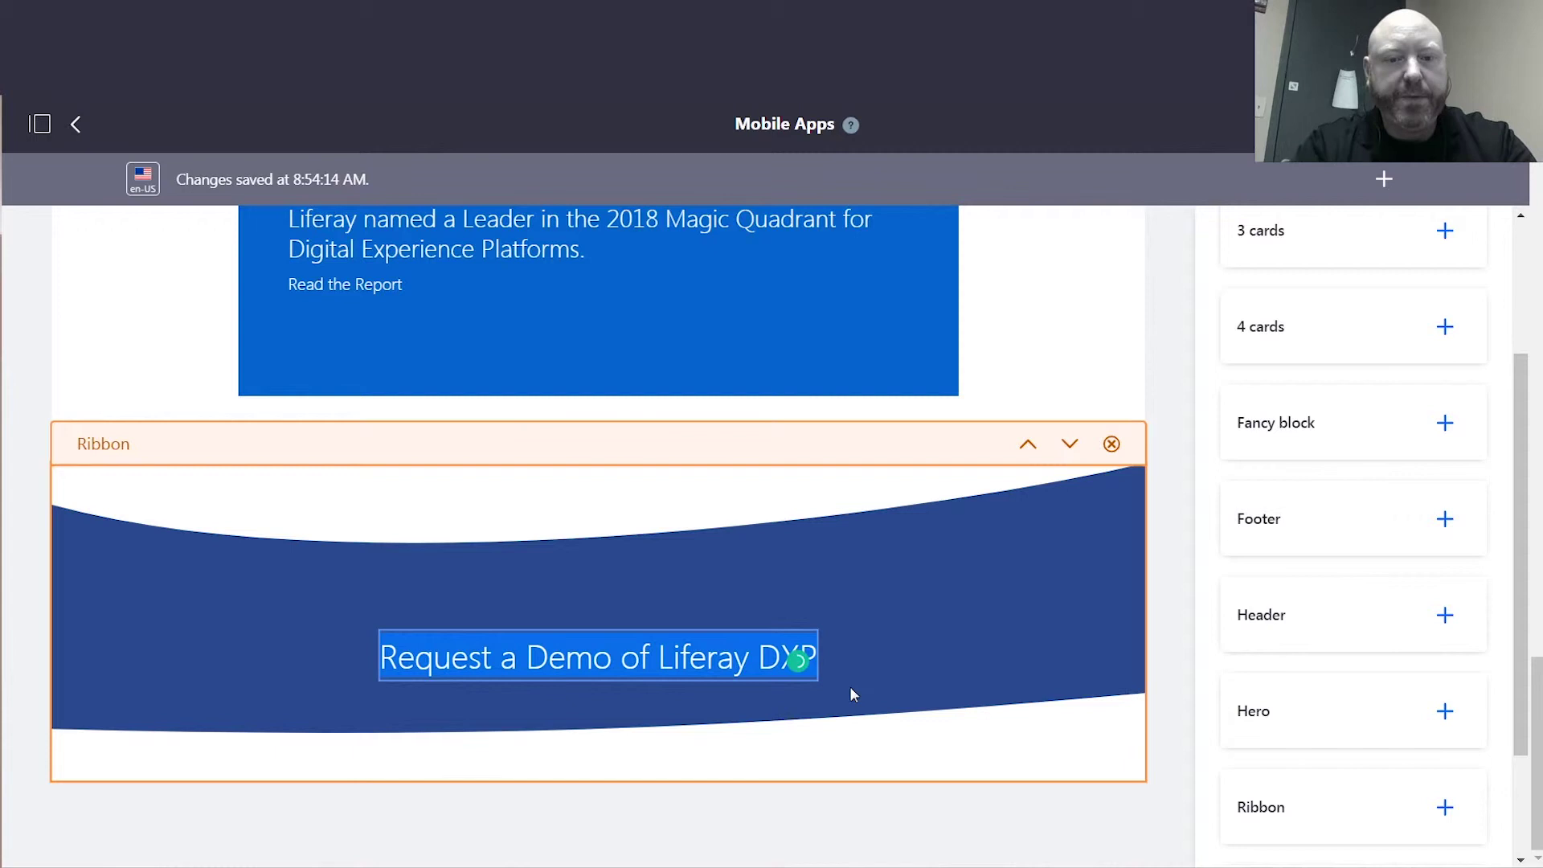
type("contact")
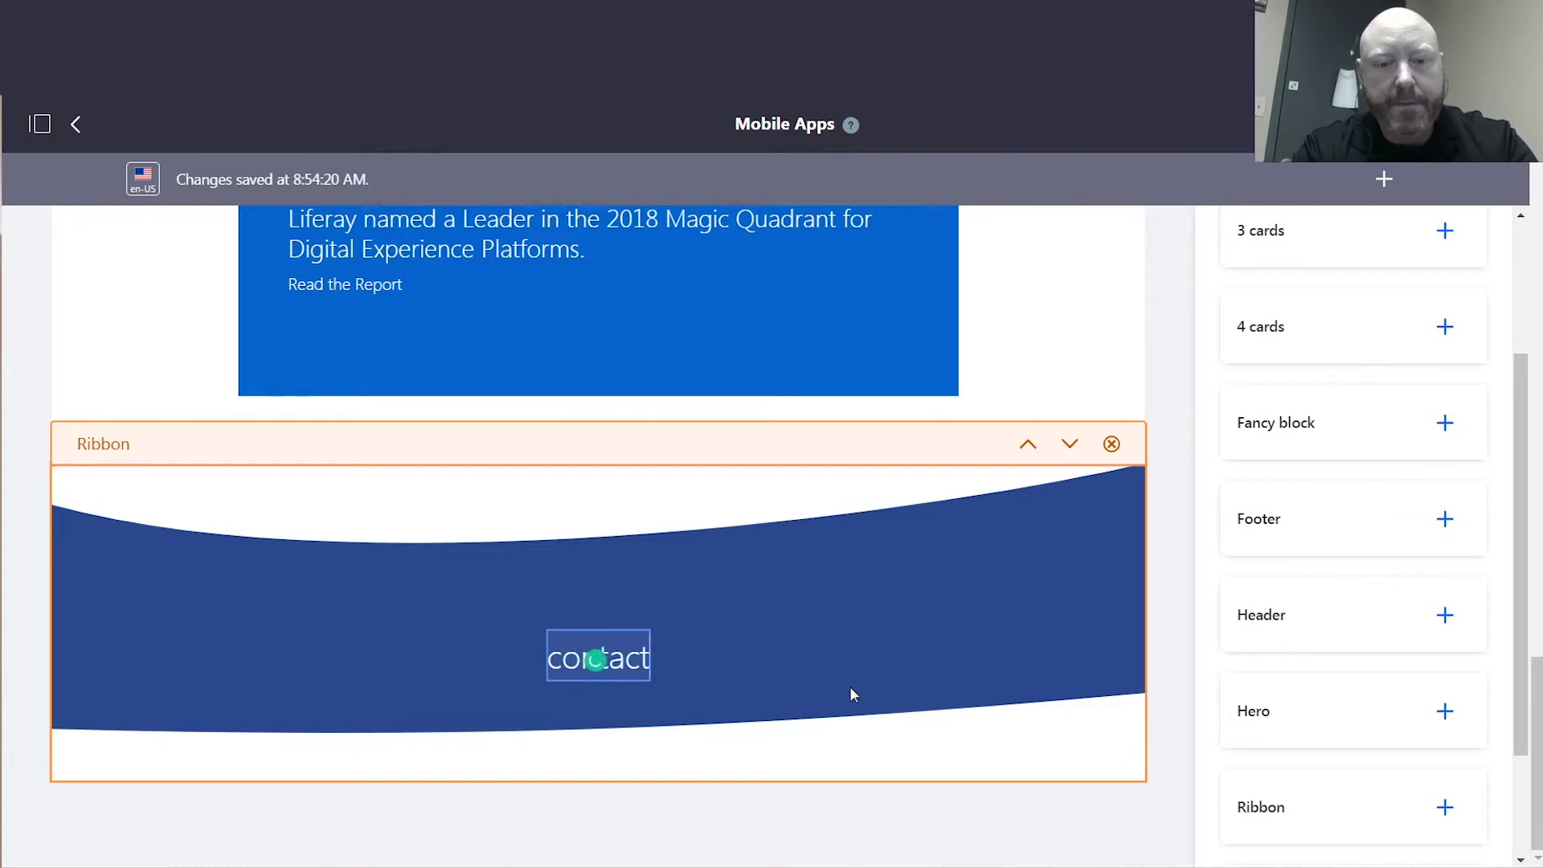
key("BackSpace")
key("BackSpace")
key("BackSpace")
key("BackSpace")
key("BackSpace")
key("BackSpace")
key("BackSpace")
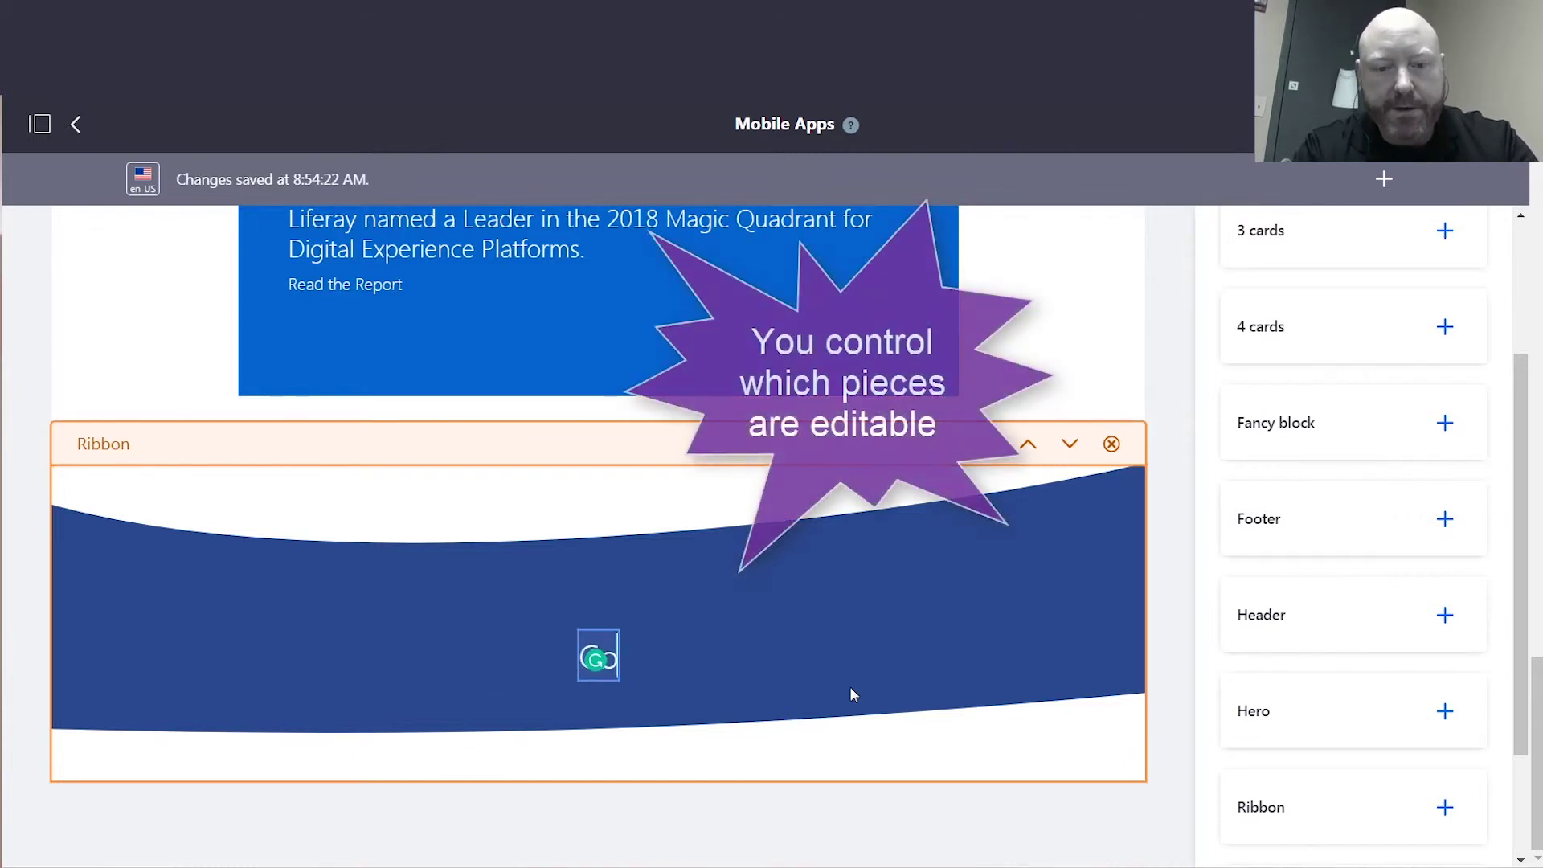
type("Cordact")
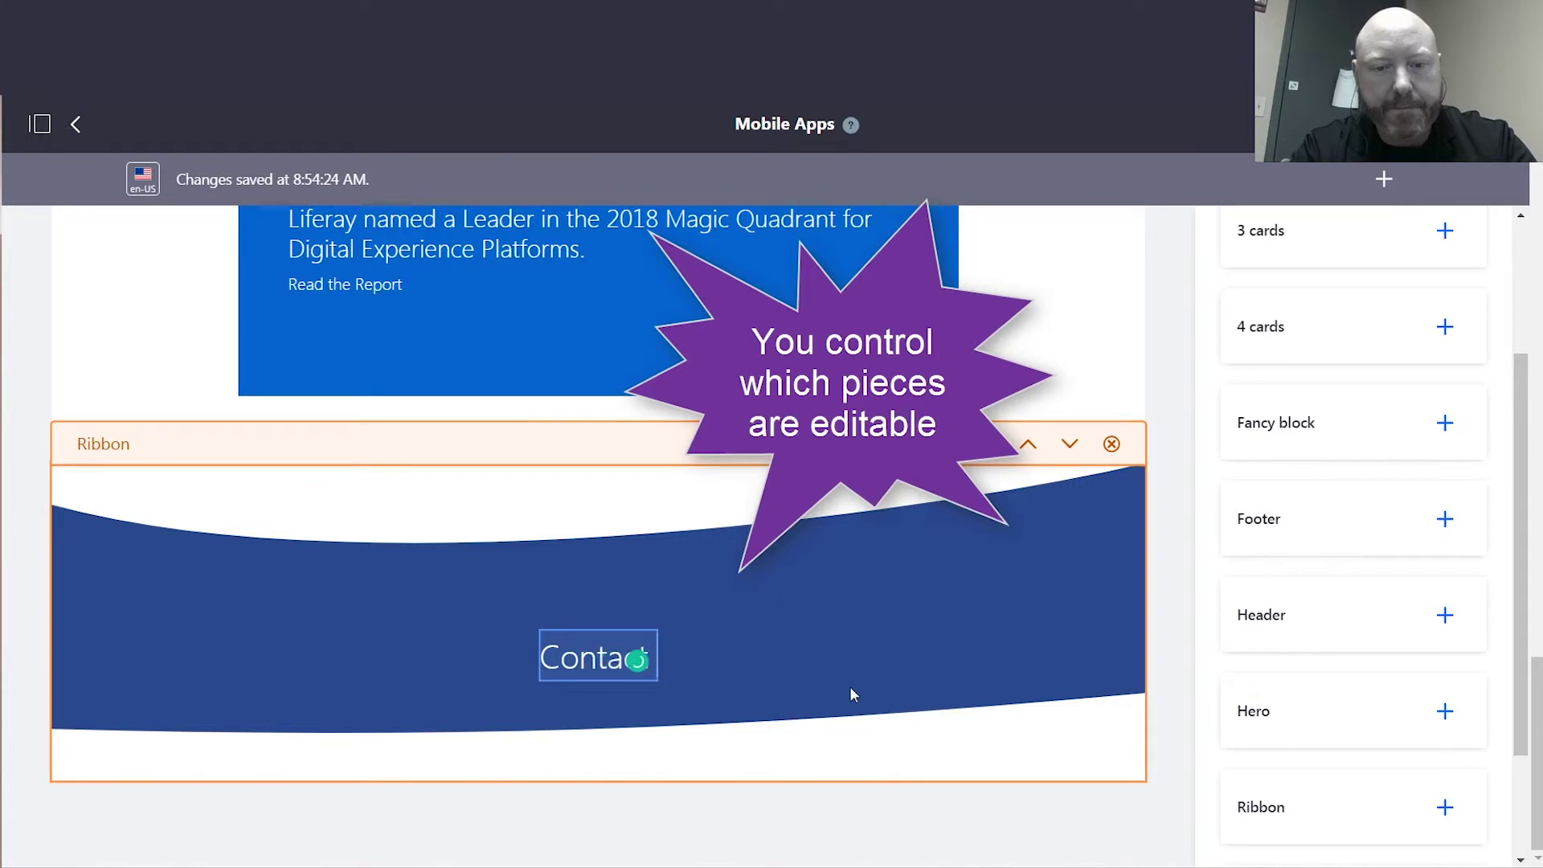
type(" XTIVIA to")
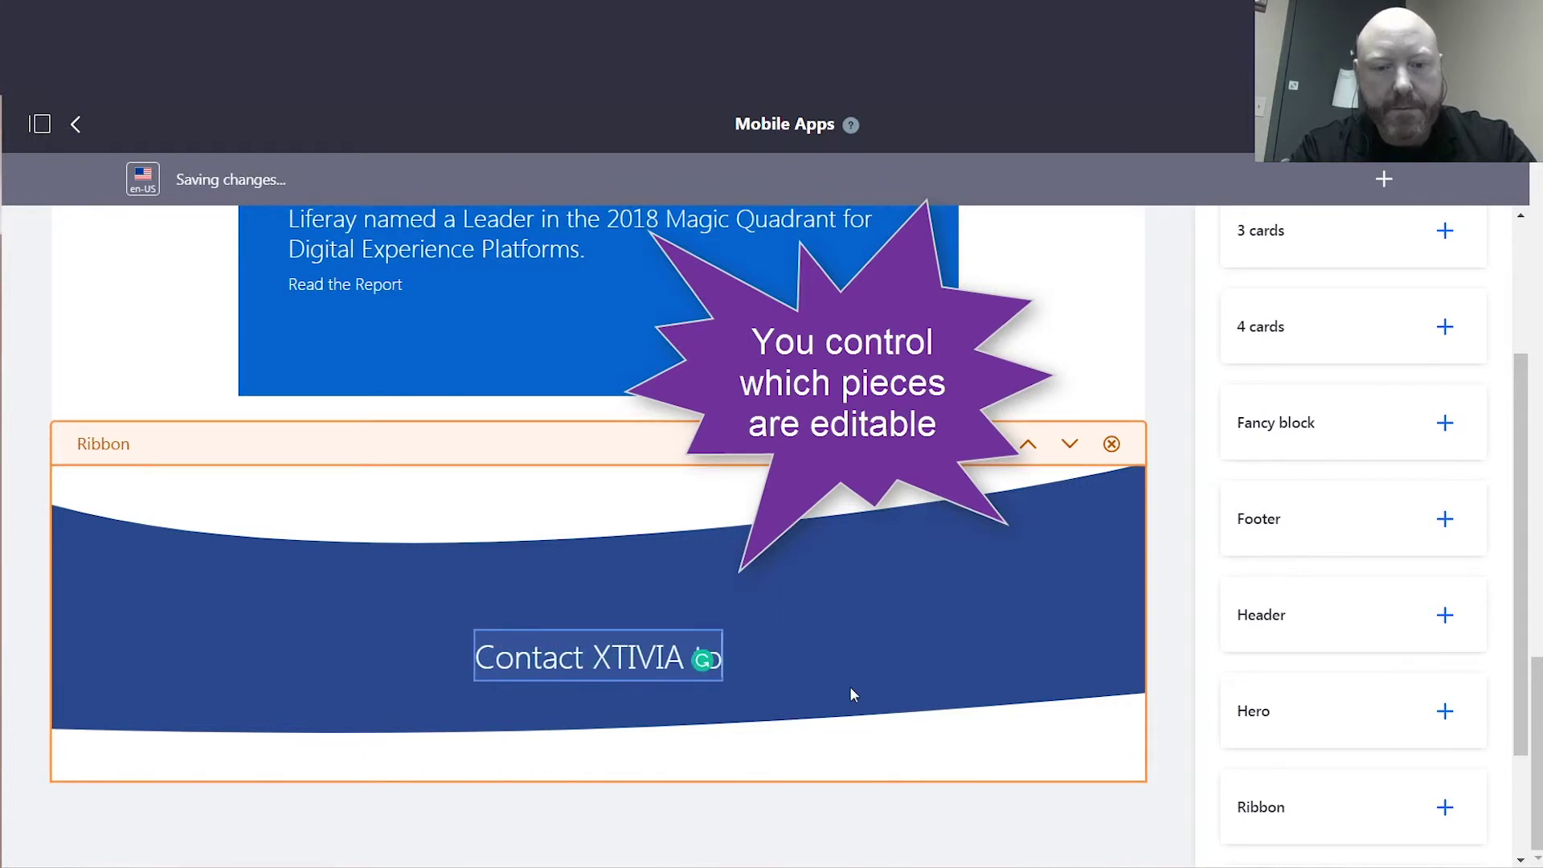
type("day!")
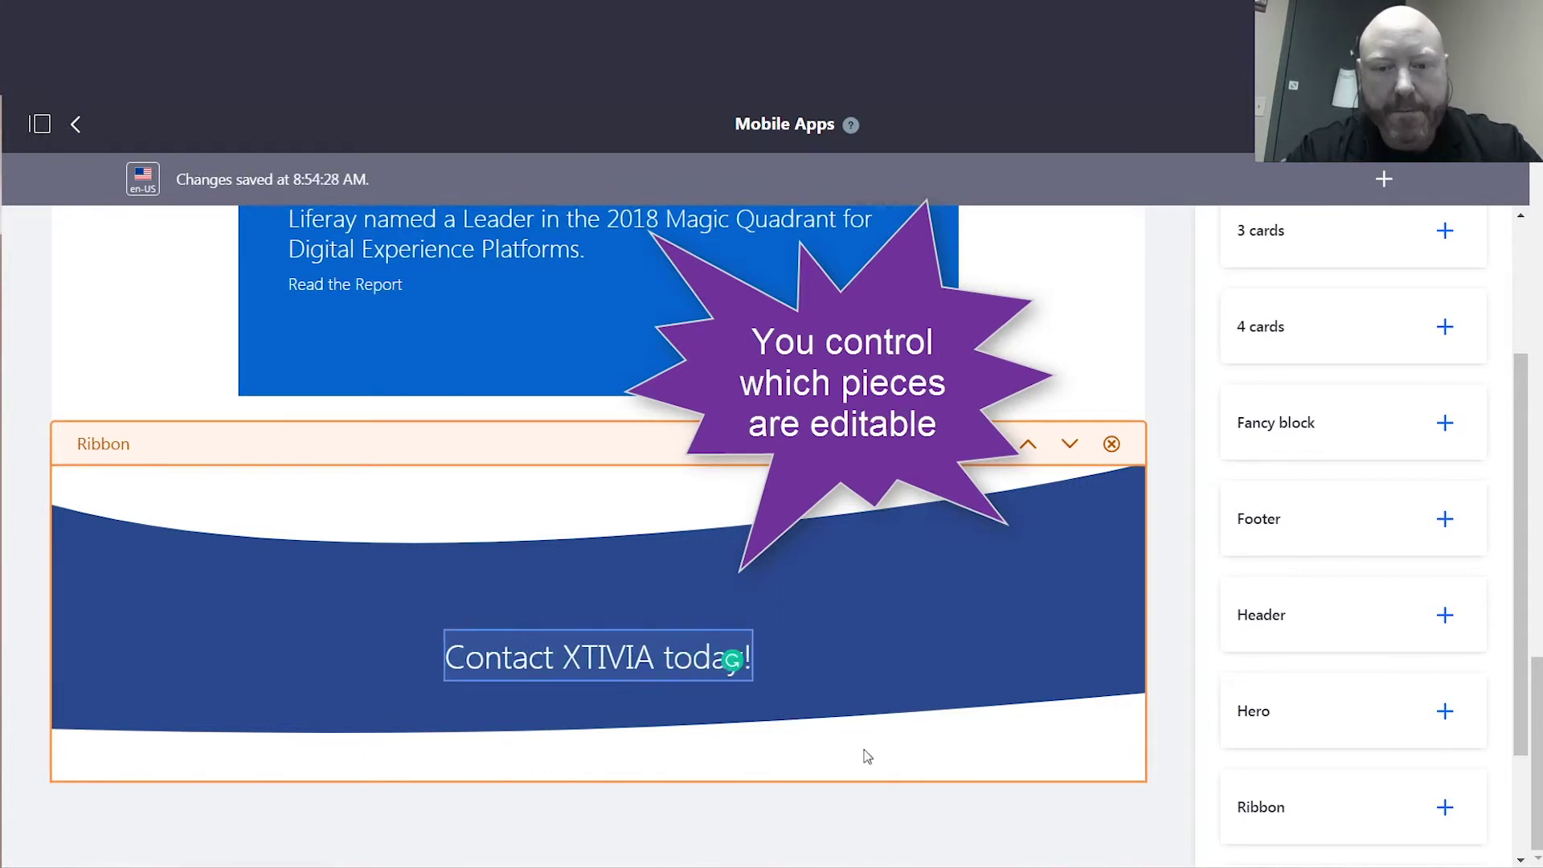
left_click(840, 804)
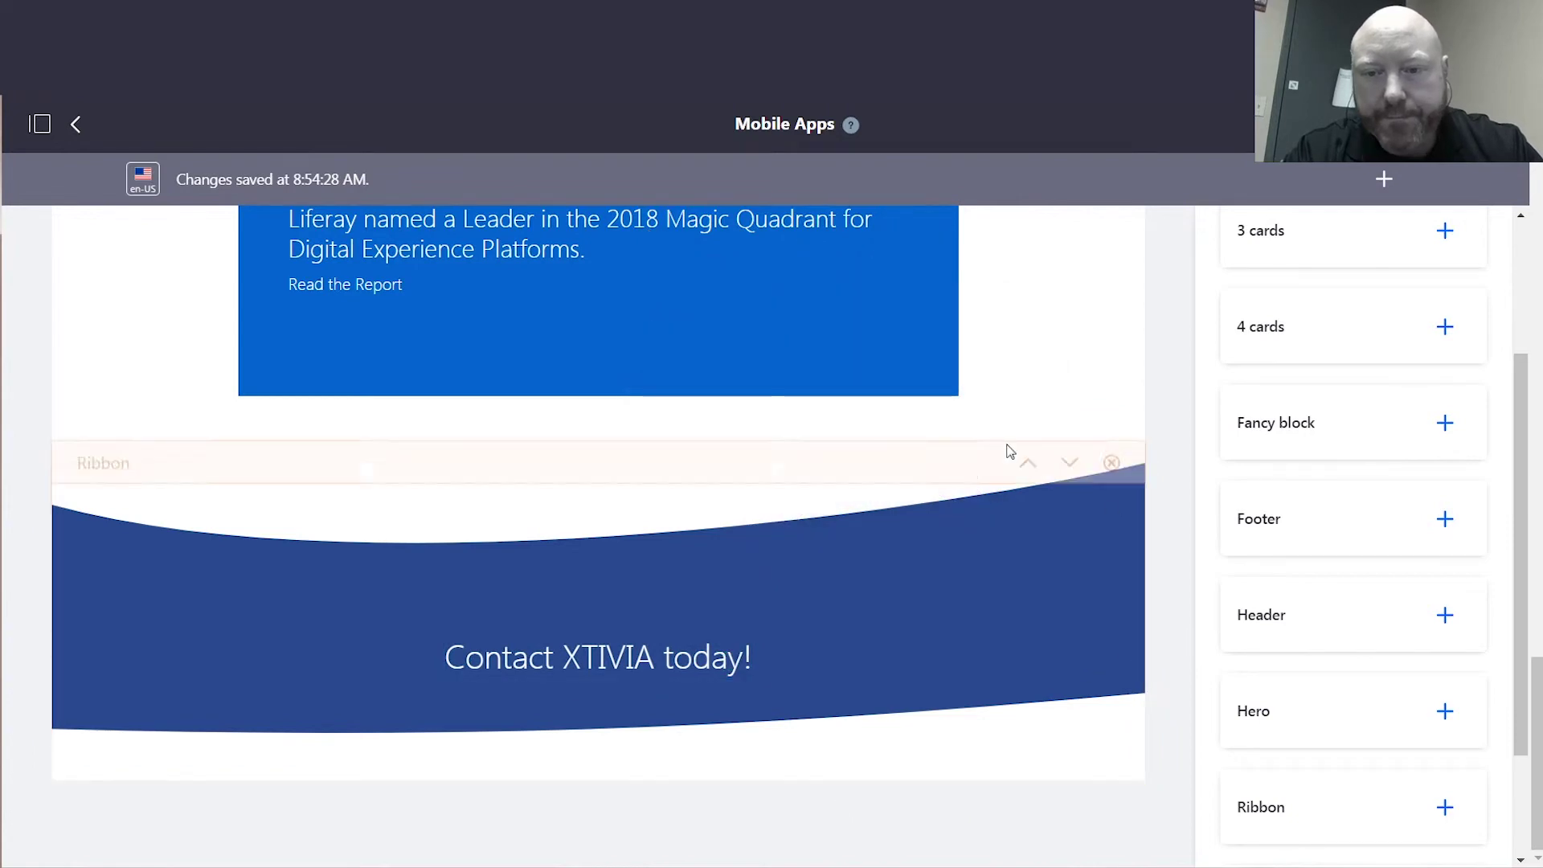
Reposition the Ribbon around the Gartner banner, then delete the Gartner Fancy block fragment.
left_click(1027, 447)
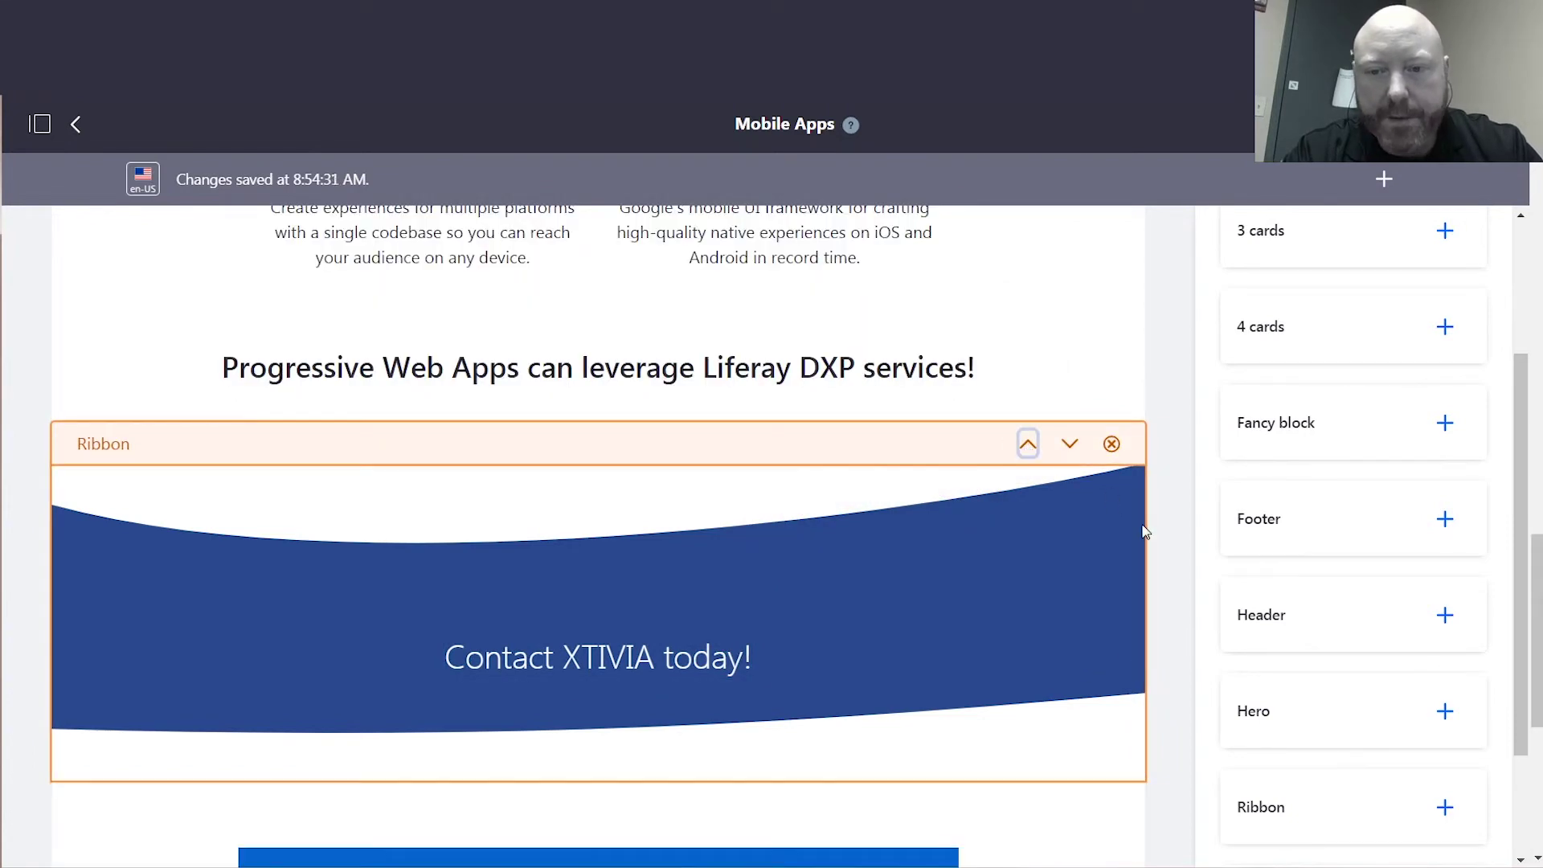
scroll(598, 531, "down", 6)
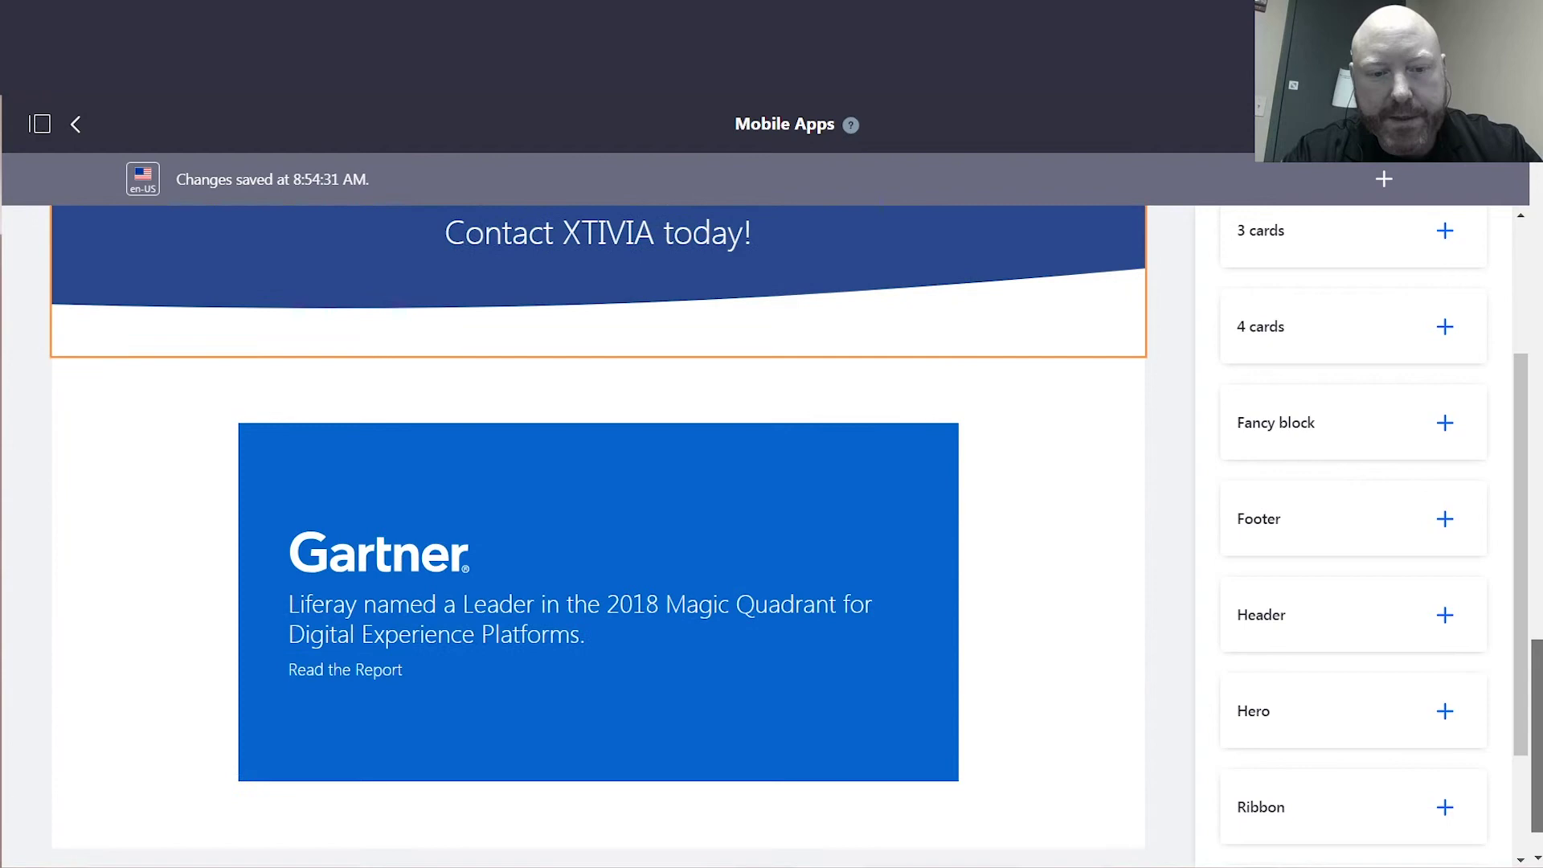
scroll(598, 530, "up", 4)
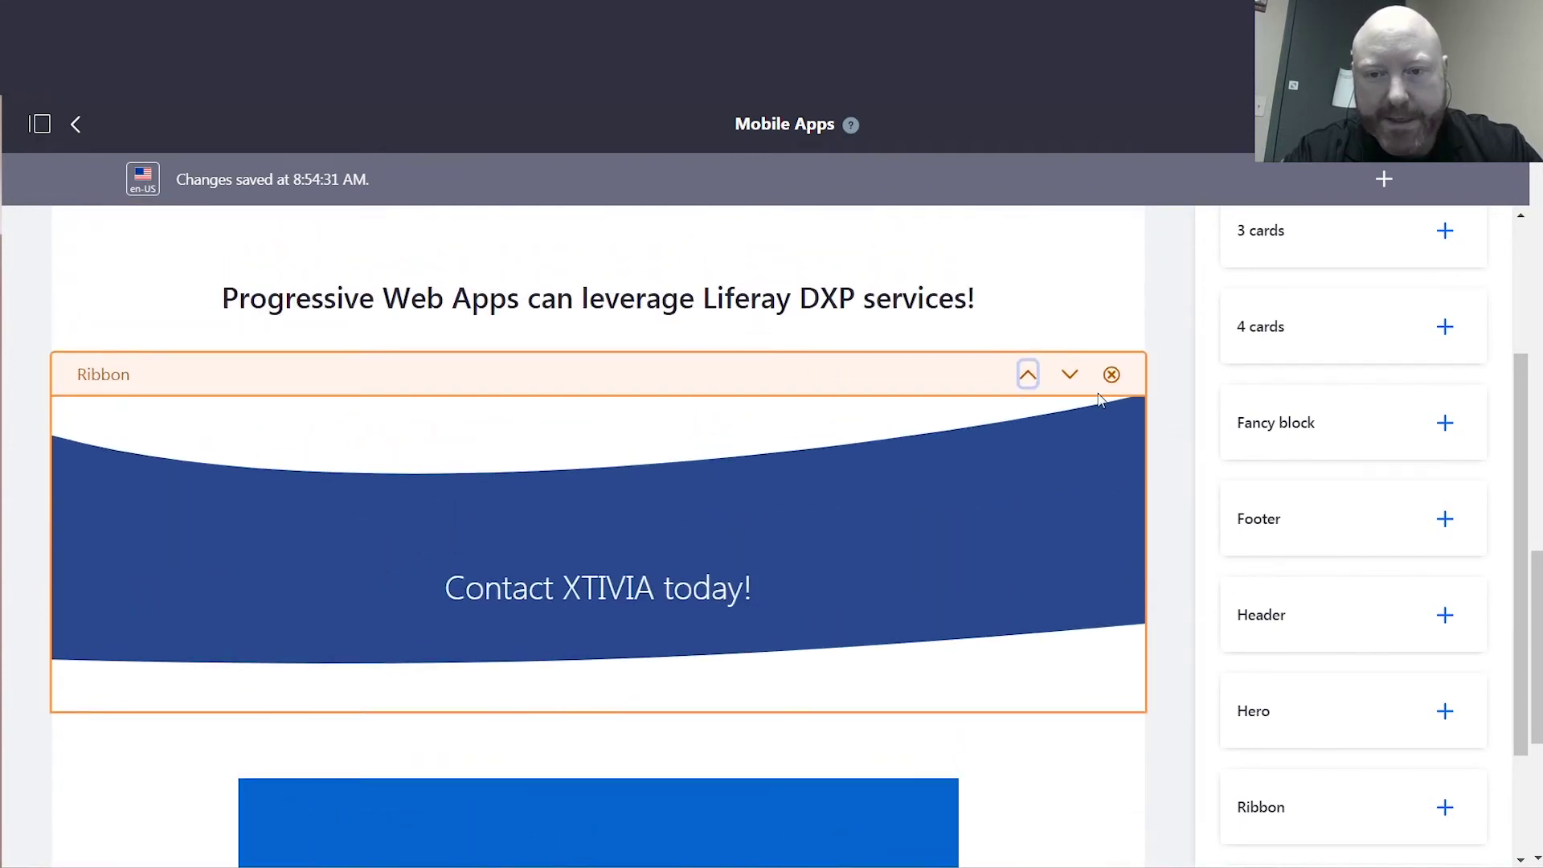
left_click(1070, 373)
mouse_move(1106, 492)
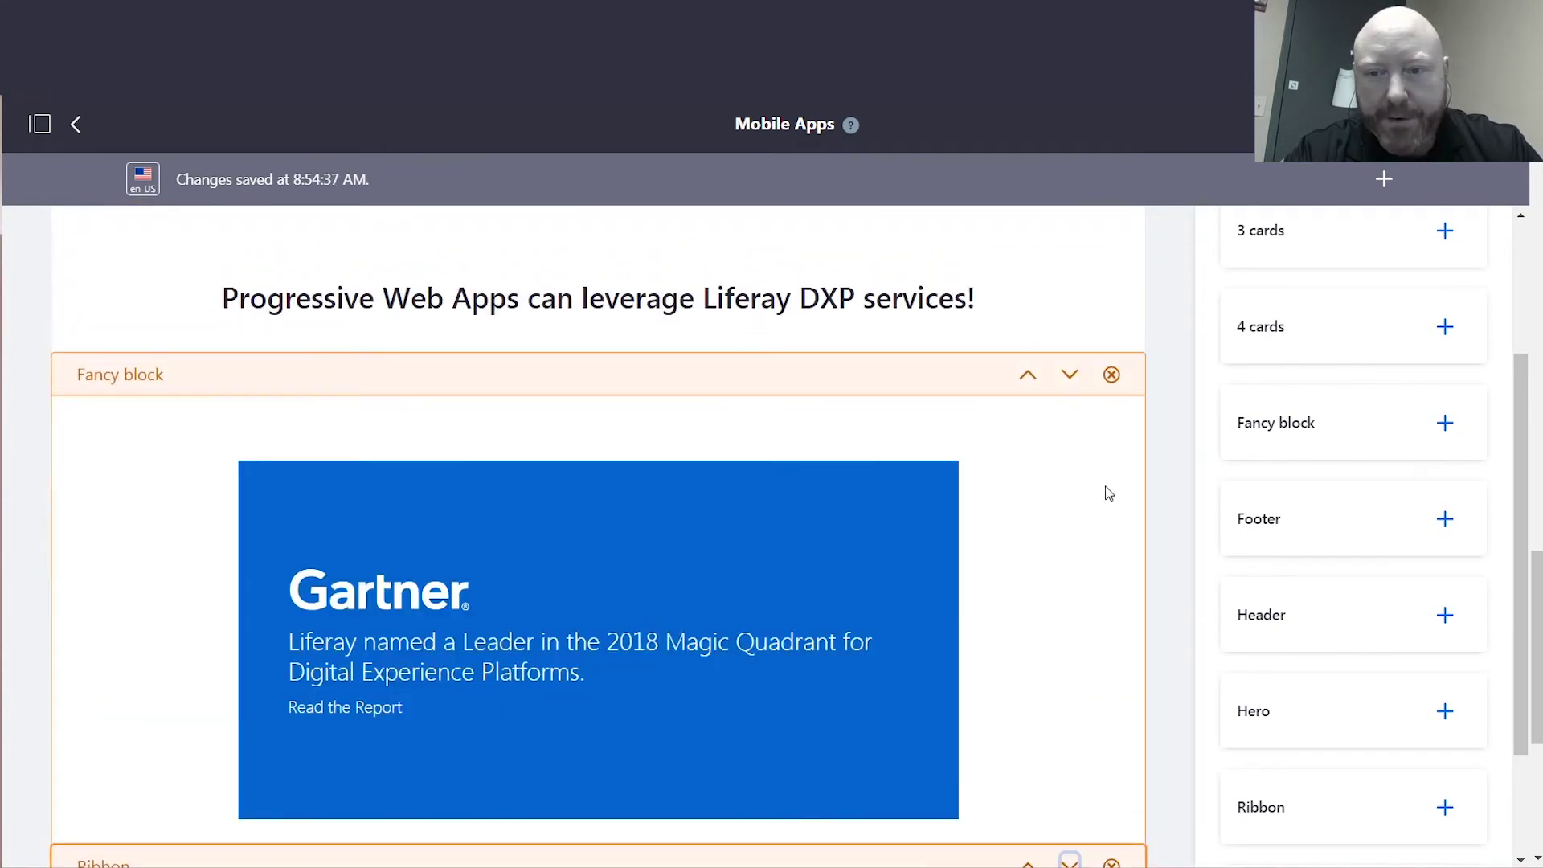
left_click(1111, 378)
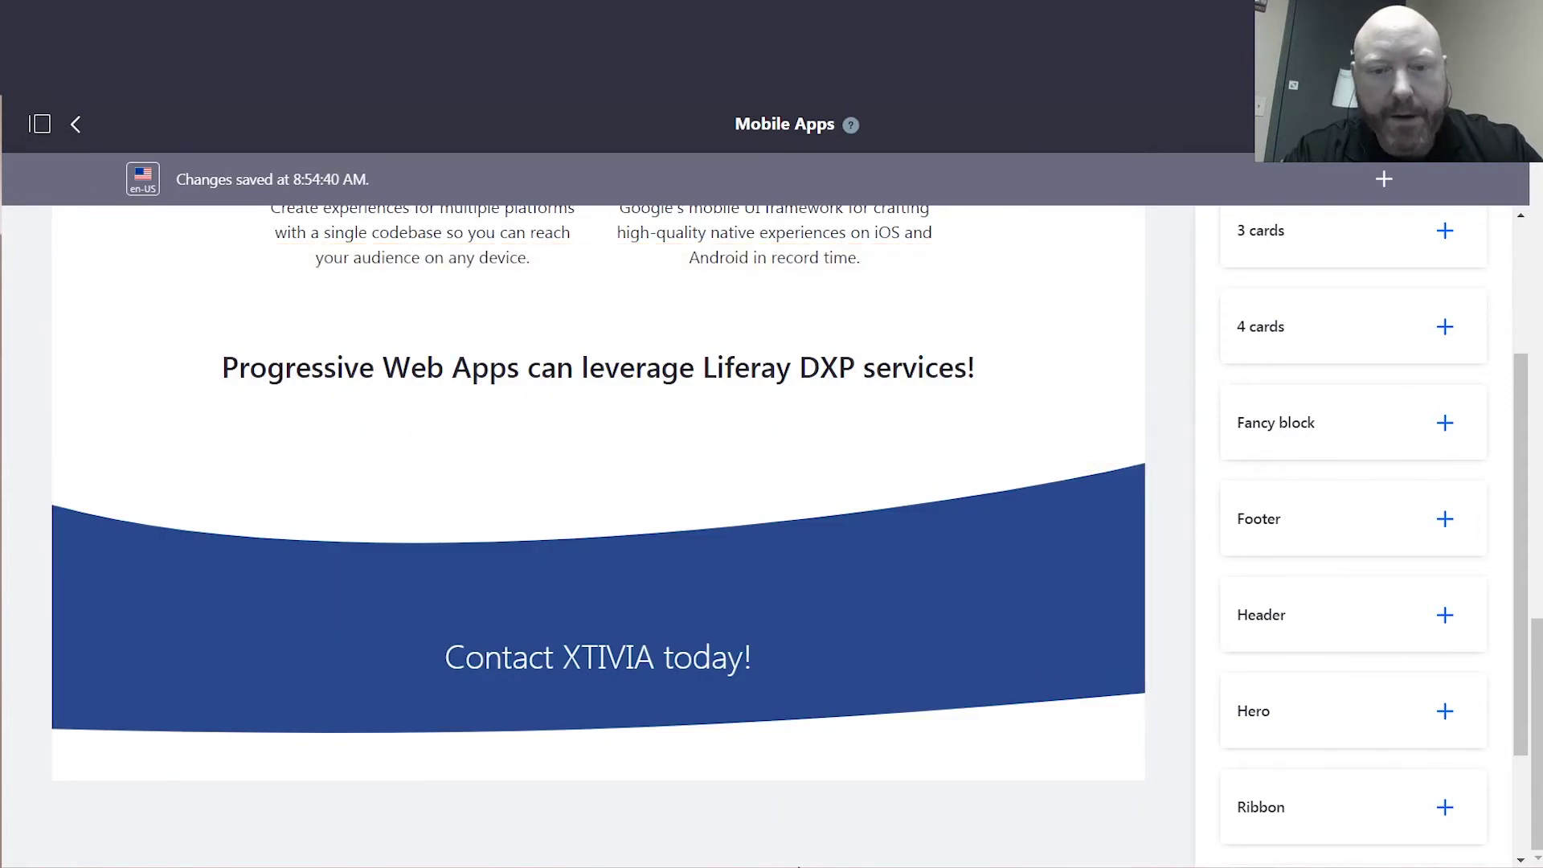
Leave the editor and view the live Mobile Apps page from the Pages list.
left_click(76, 124)
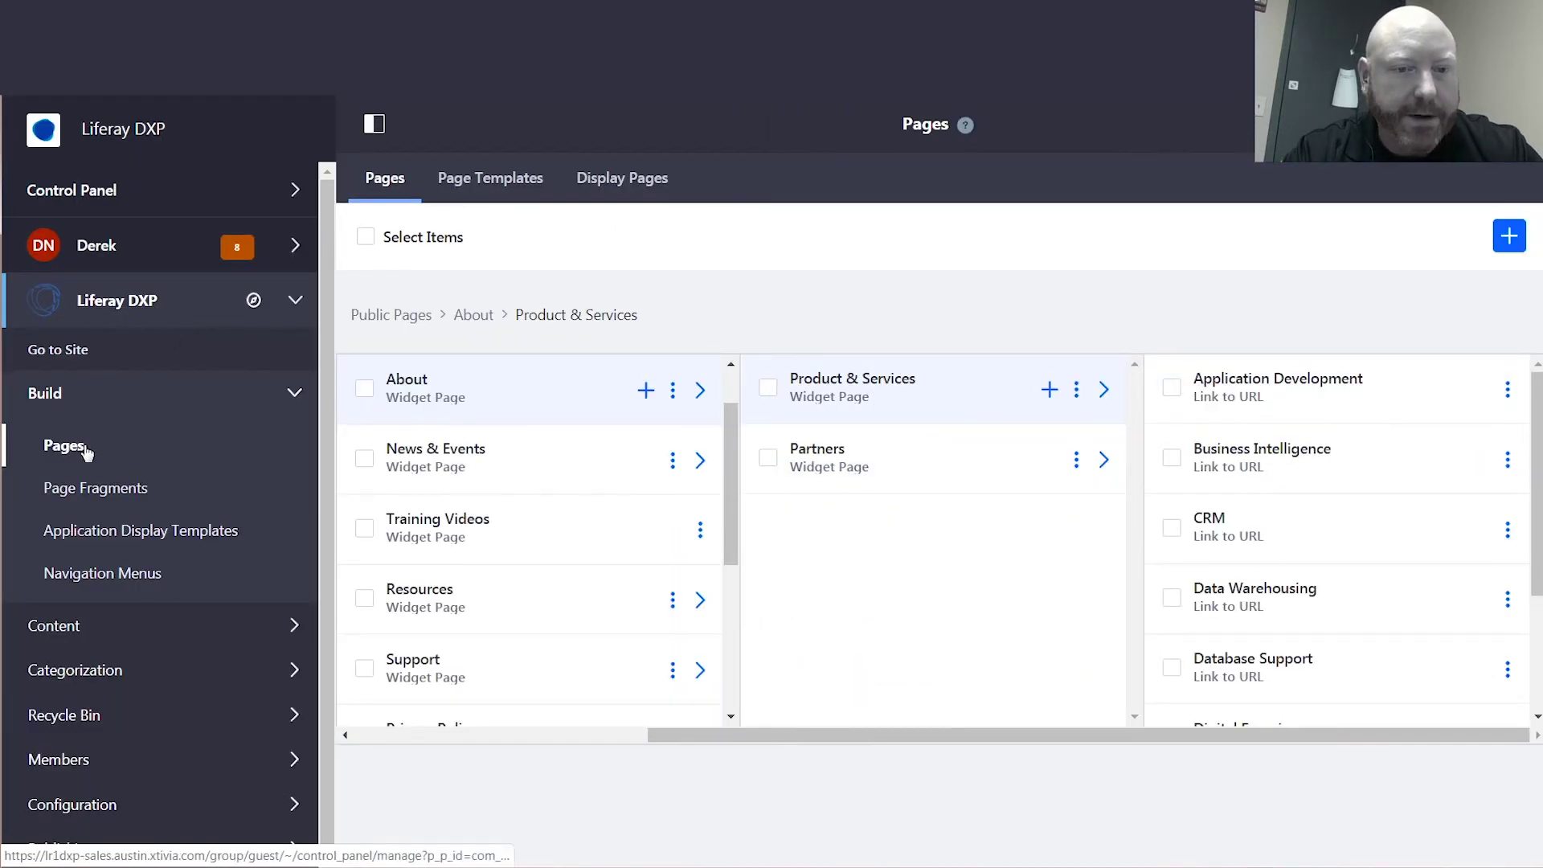
left_click(84, 450)
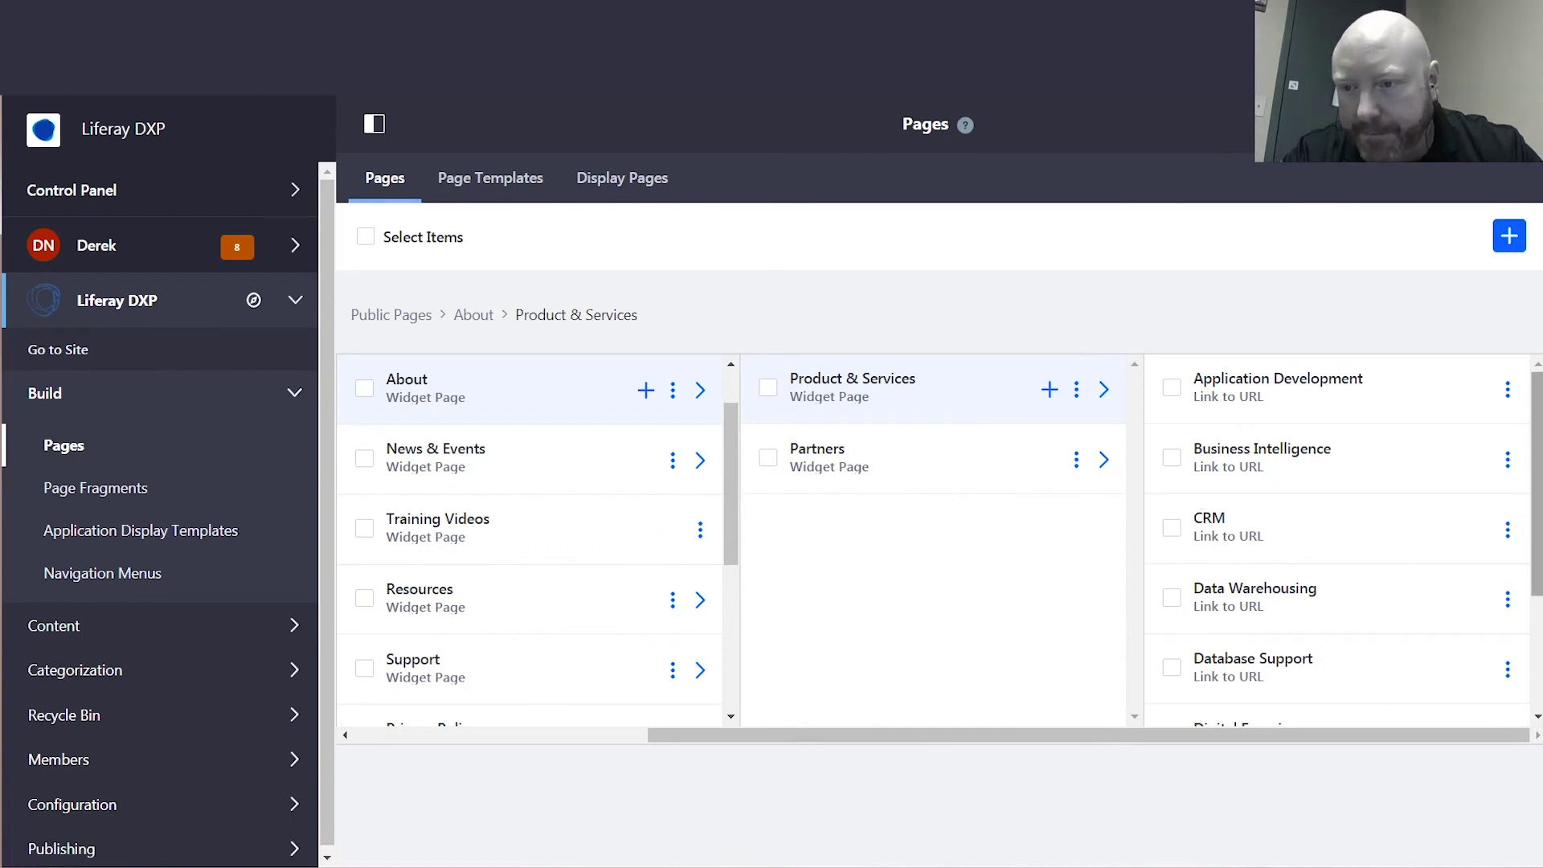
scroll(1507, 515, "down", 3)
left_click(1508, 697)
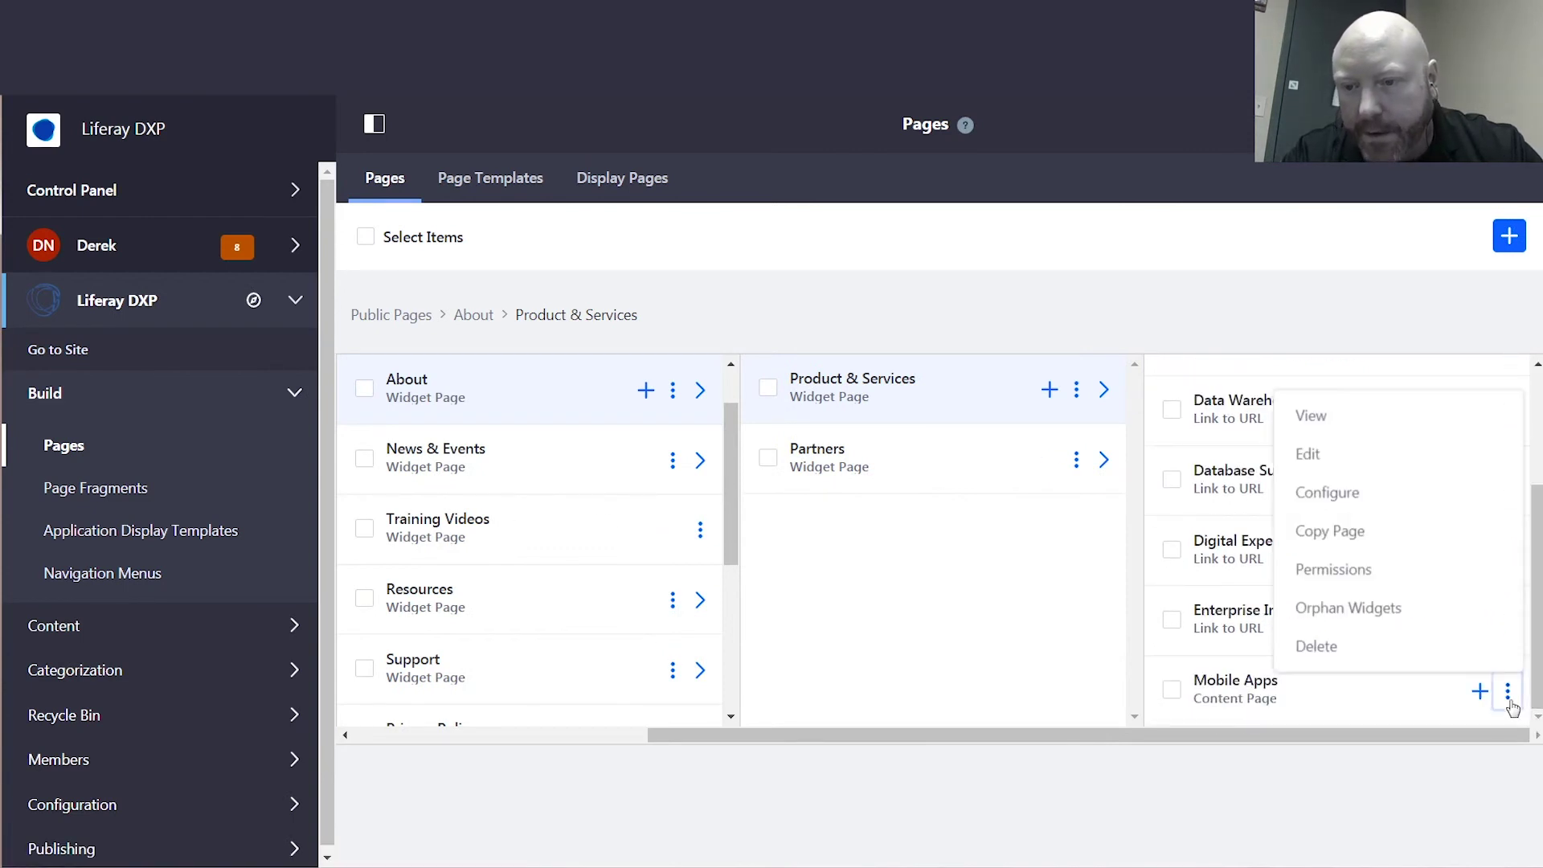
left_click(1311, 418)
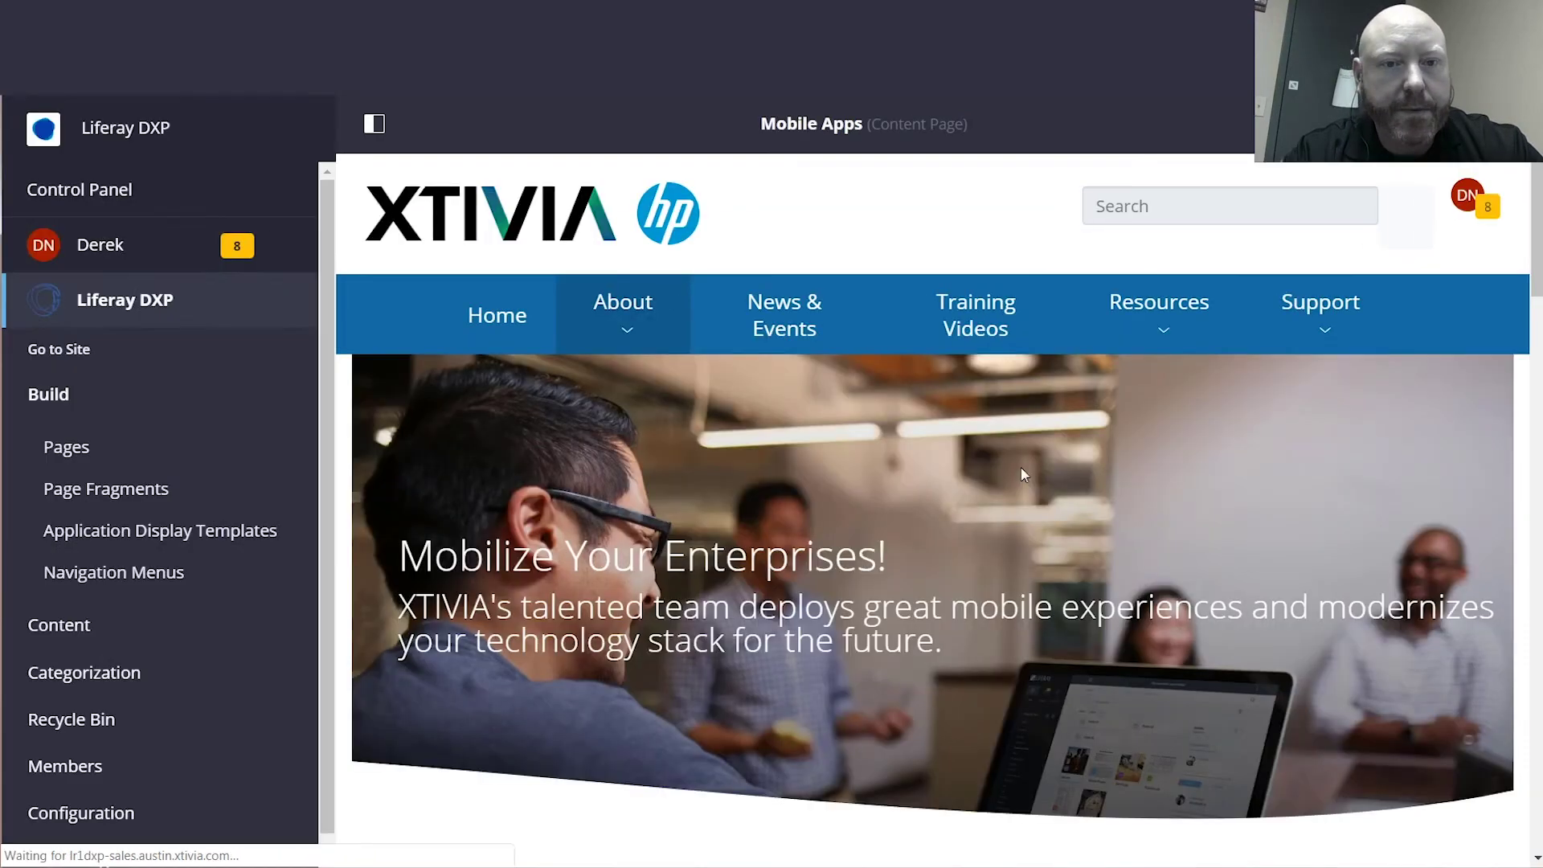
scroll(932, 511, "down", 15)
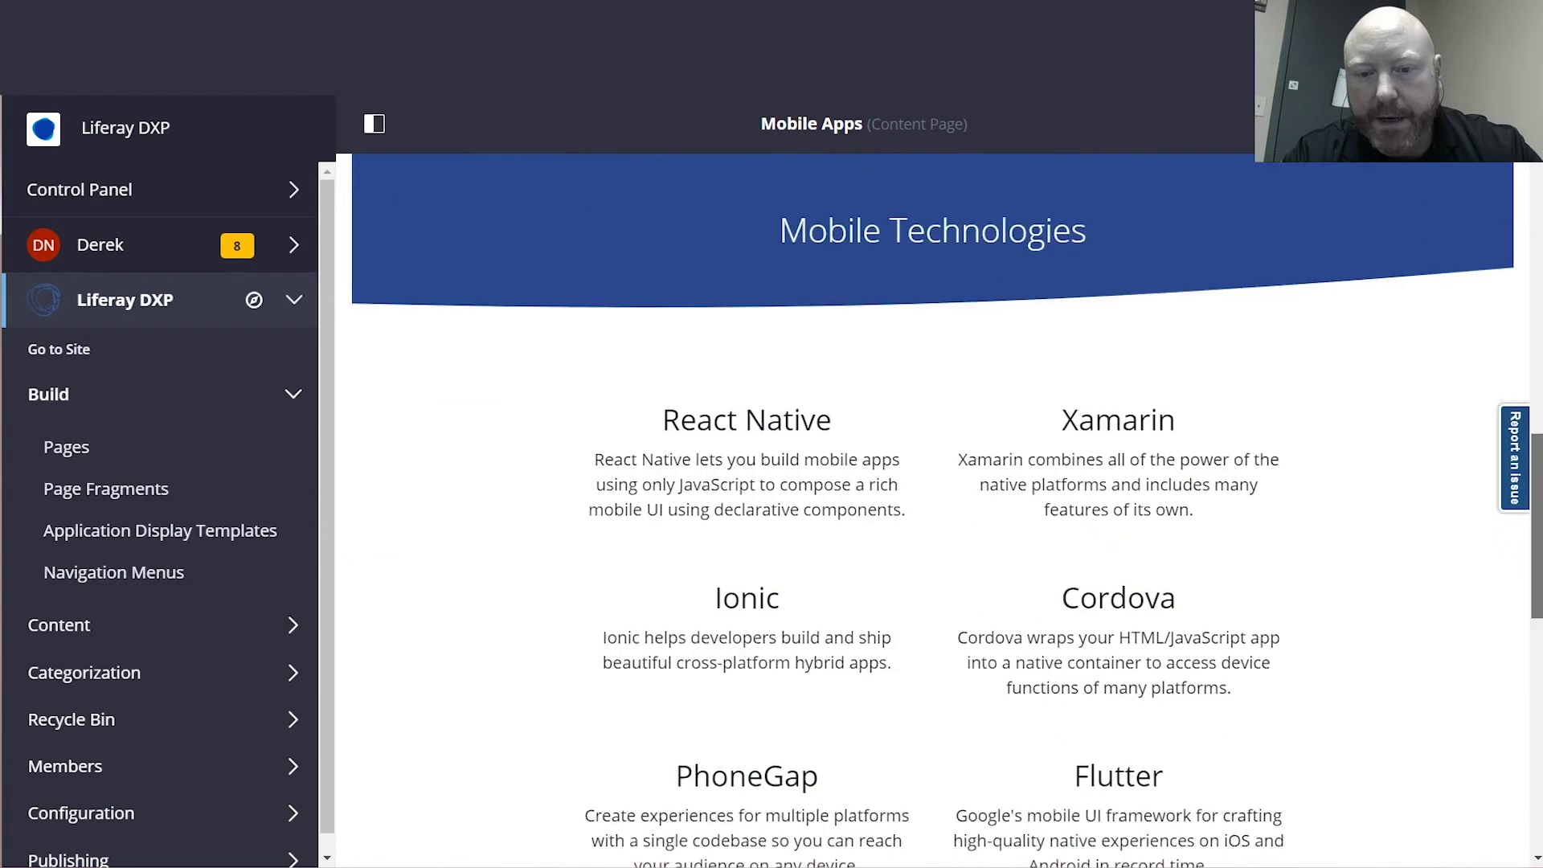
scroll(932, 511, "down", 8)
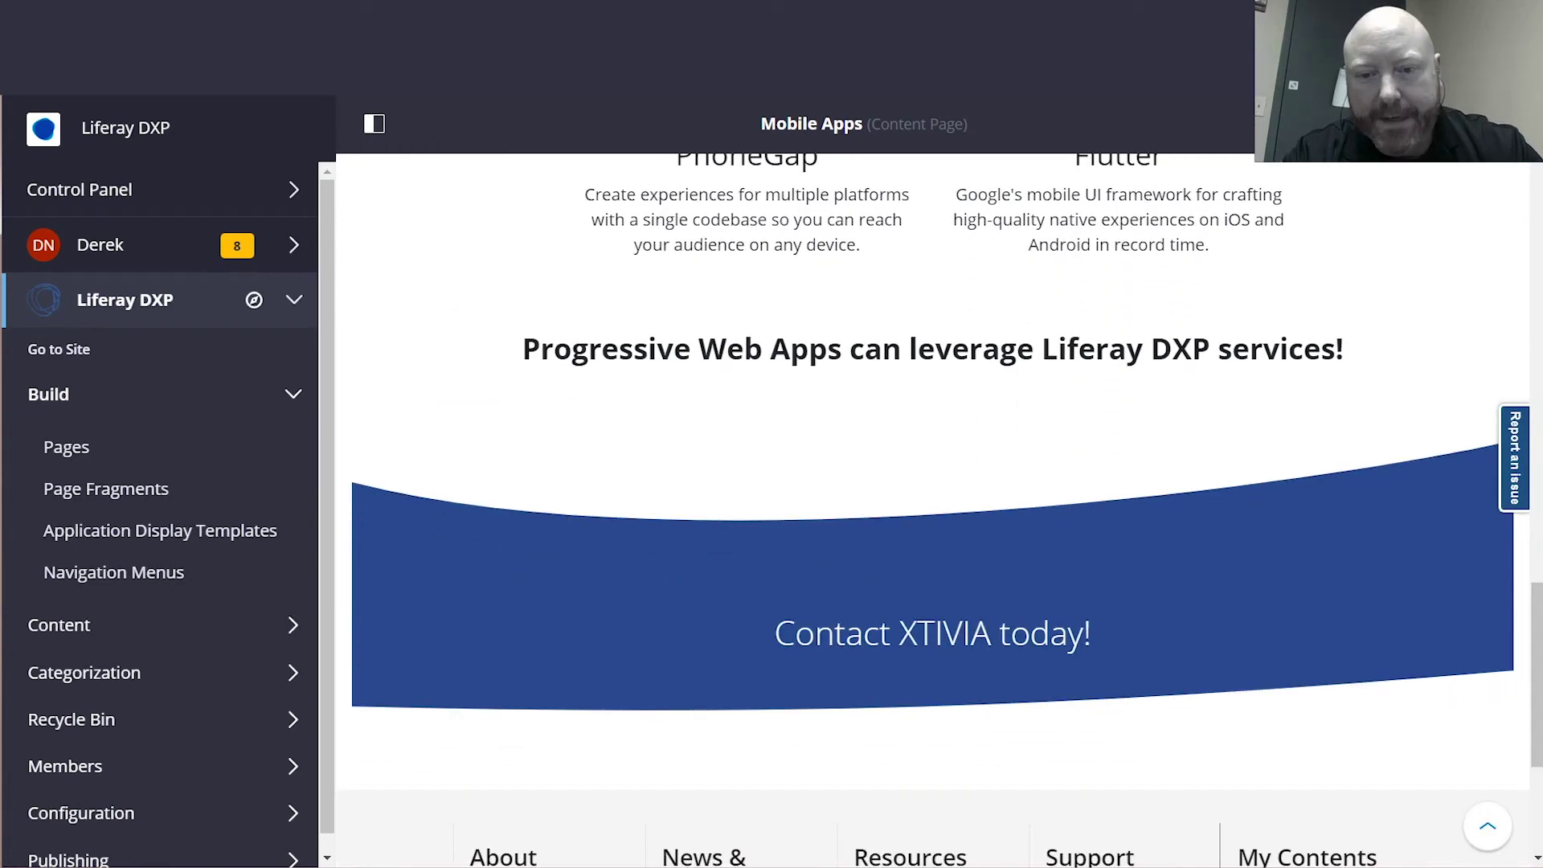